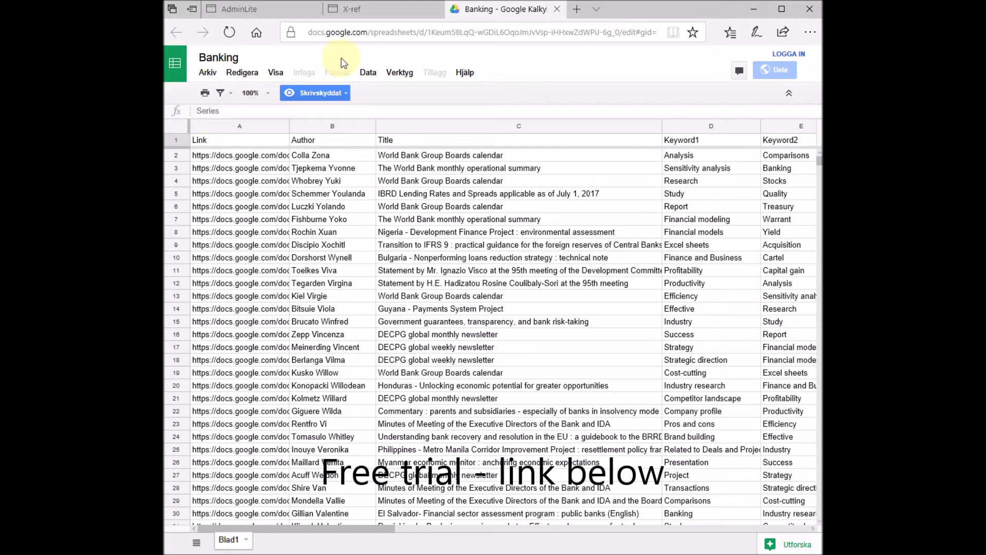
# - Review the Banking headings Link, Title, Keyword1–Keyword3 through Year, then return to the X-ref form
pyautogui.click(389, 14)
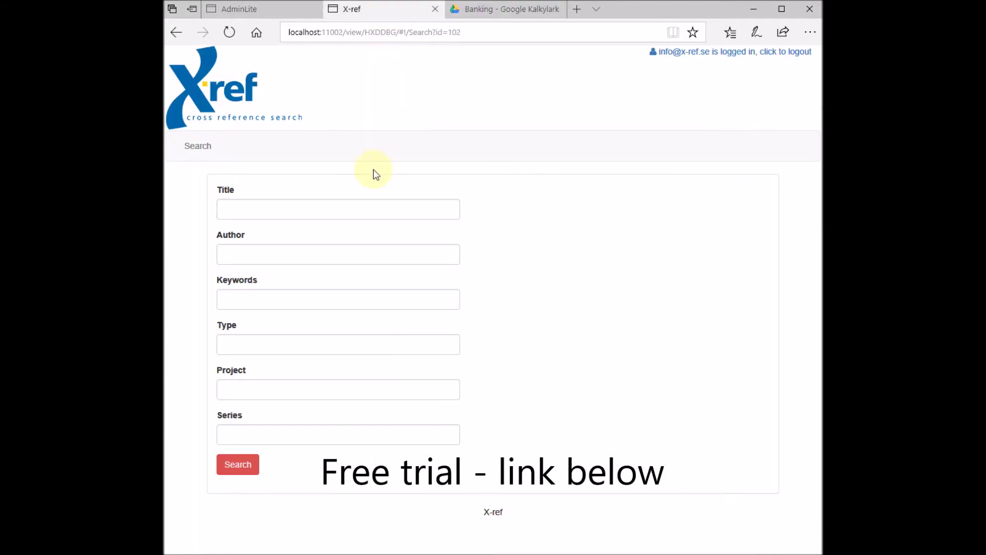
pyautogui.click(519, 10)
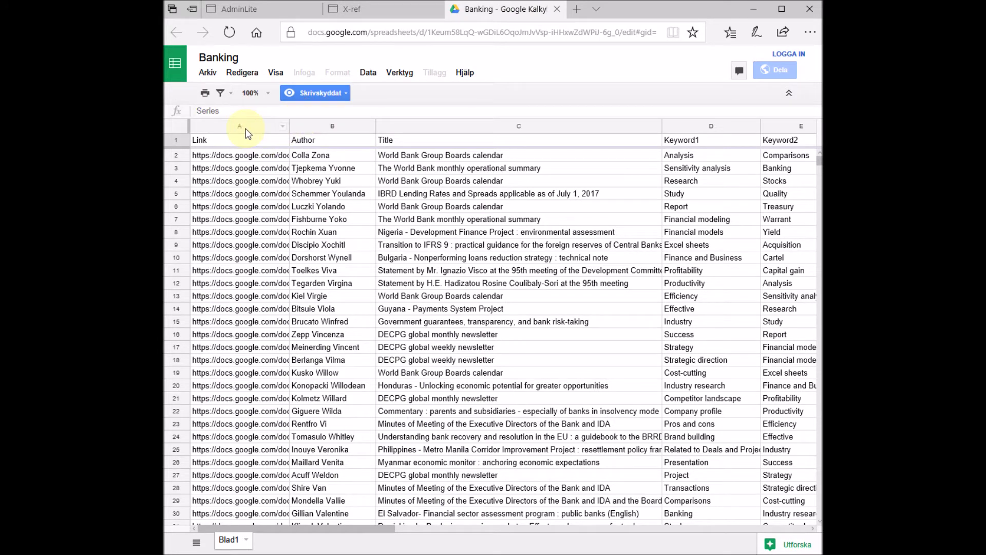
pyautogui.click(244, 127)
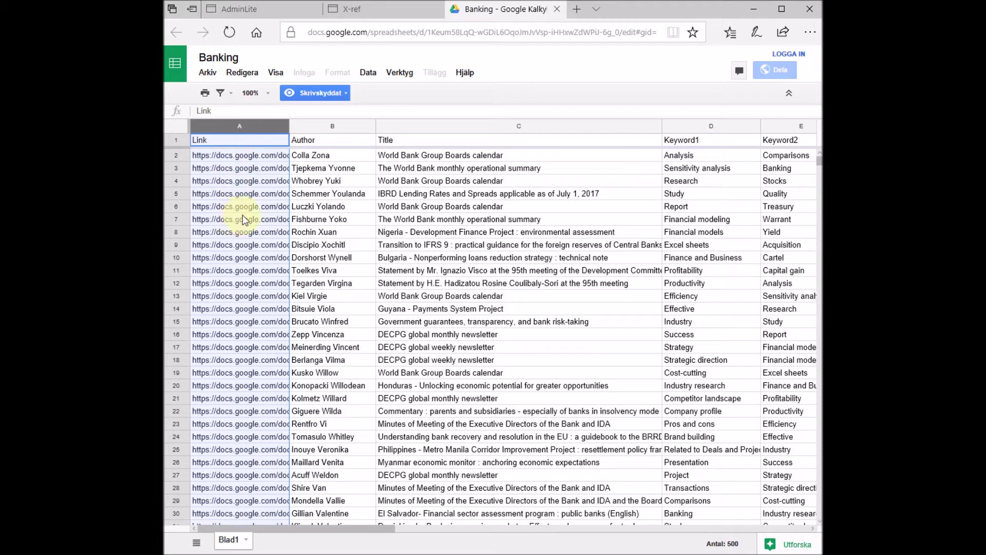
pyautogui.click(319, 125)
pyautogui.press('Right')
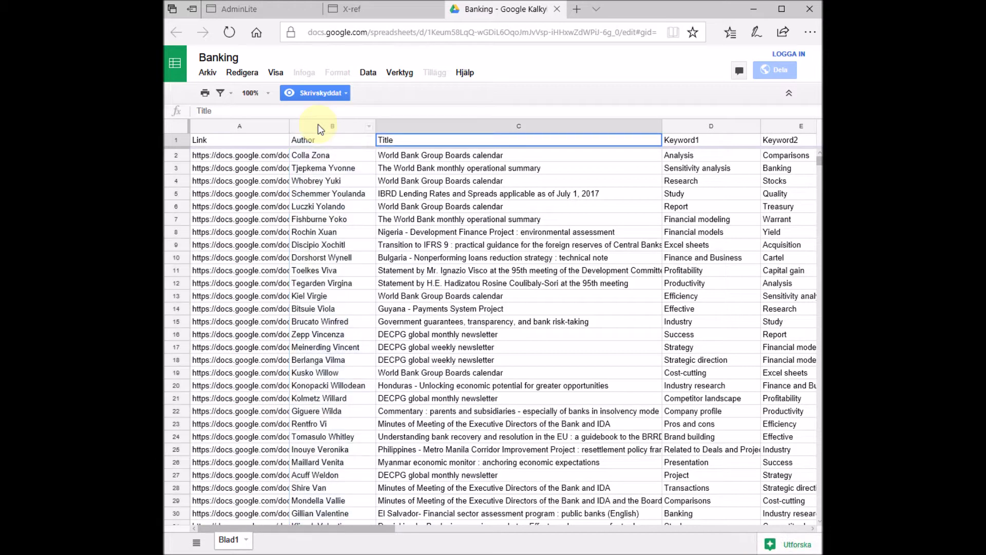
pyautogui.press('Right')
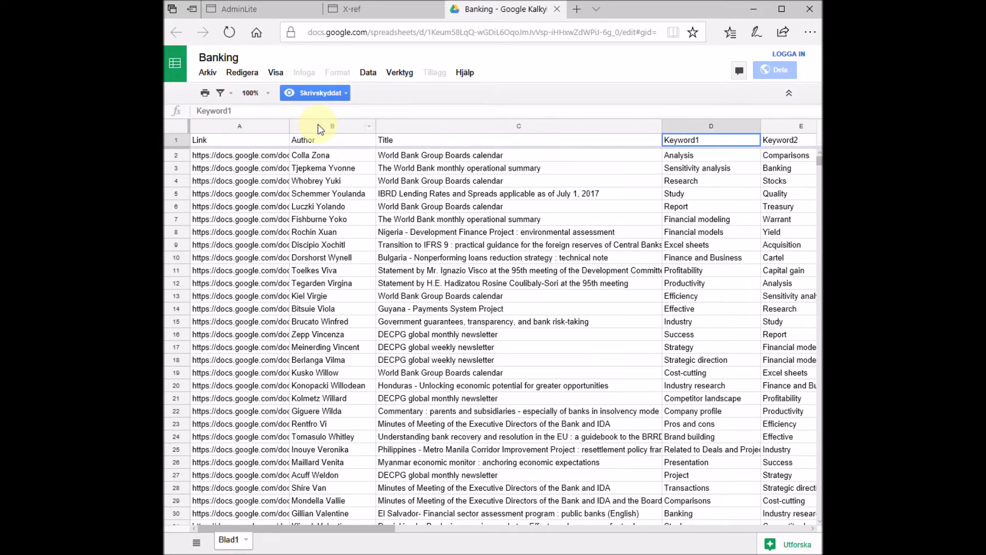
pyautogui.hotkey('shift', 'Right')
pyautogui.hotkey('shift', 'Right')
pyautogui.press('Right')
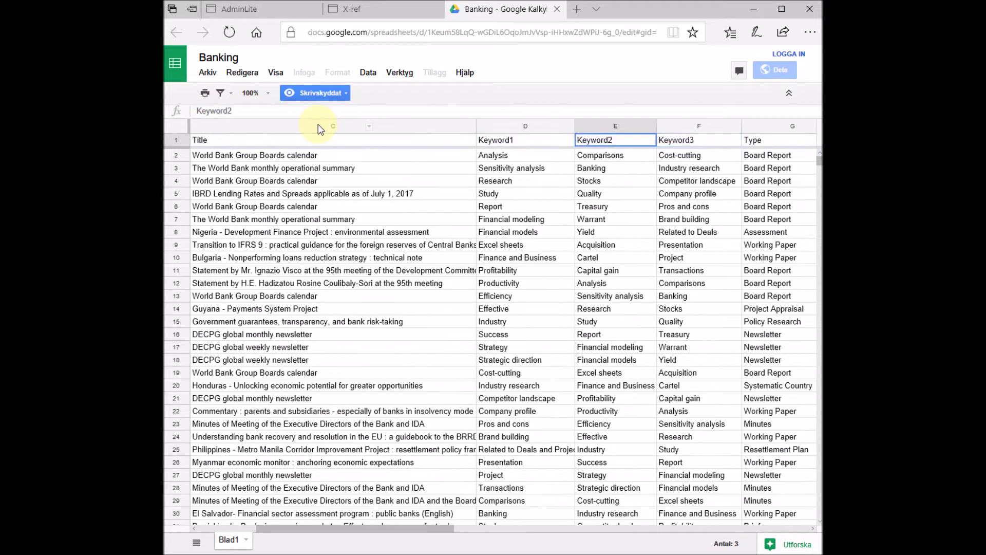
pyautogui.press('Right')
pyautogui.press('Right')
pyautogui.press('Right')
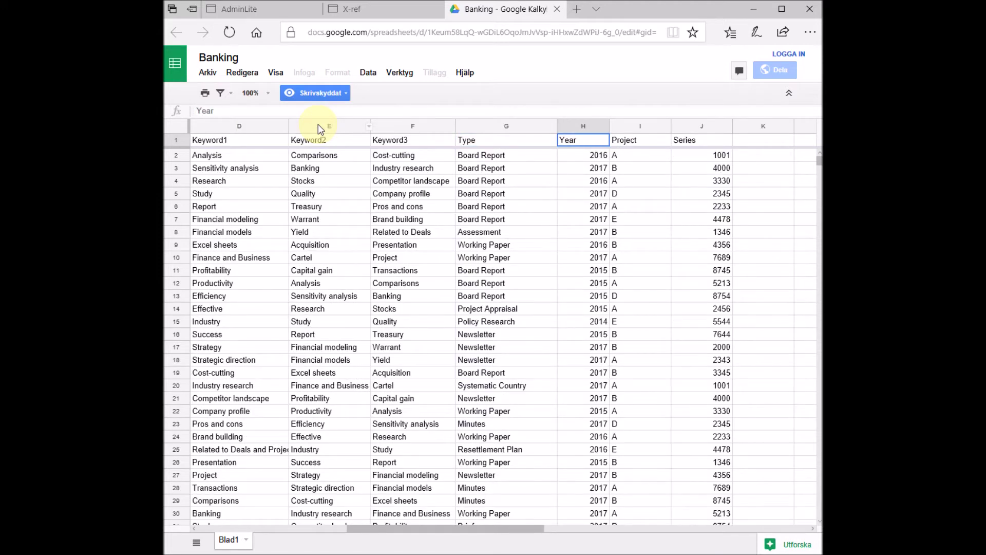
pyautogui.click(353, 11)
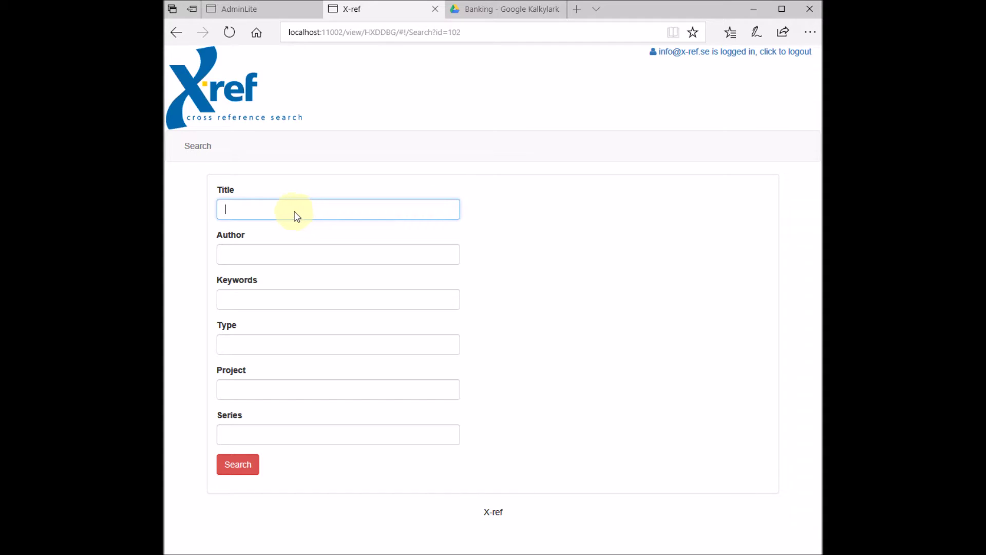
# - Search X-ref titles for 'bank', returning 62 hits over 7 pages
pyautogui.click(502, 10)
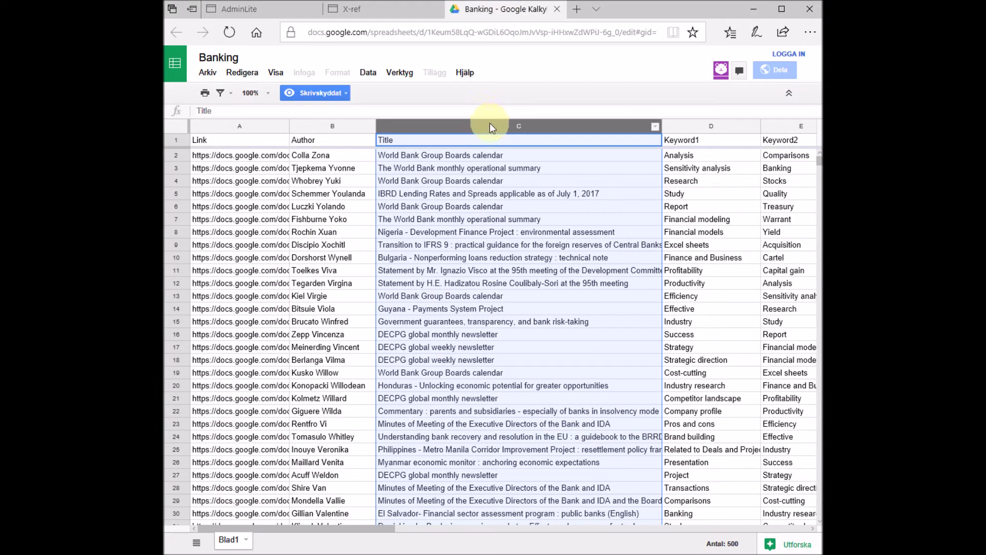
pyautogui.click(393, 9)
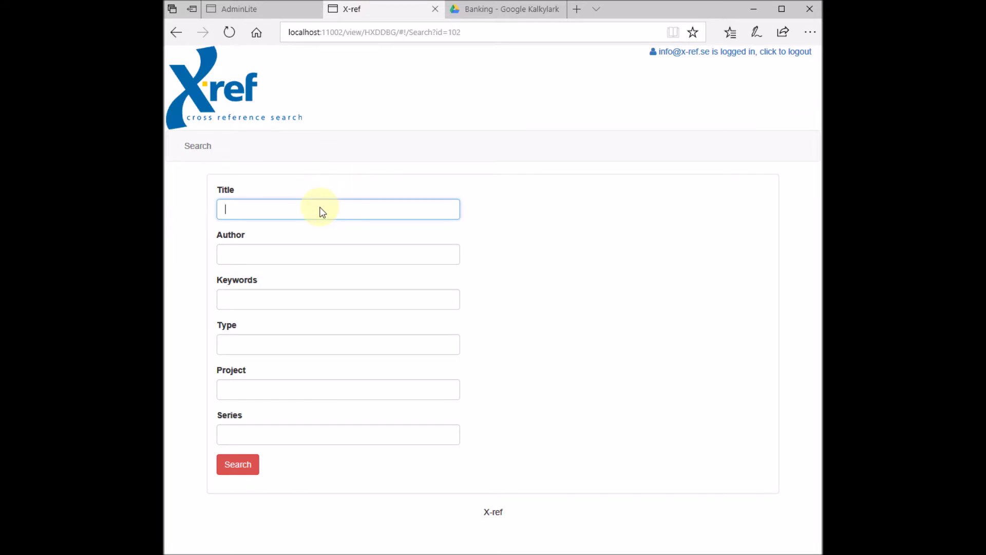
pyautogui.write('bank')
pyautogui.press('Return')
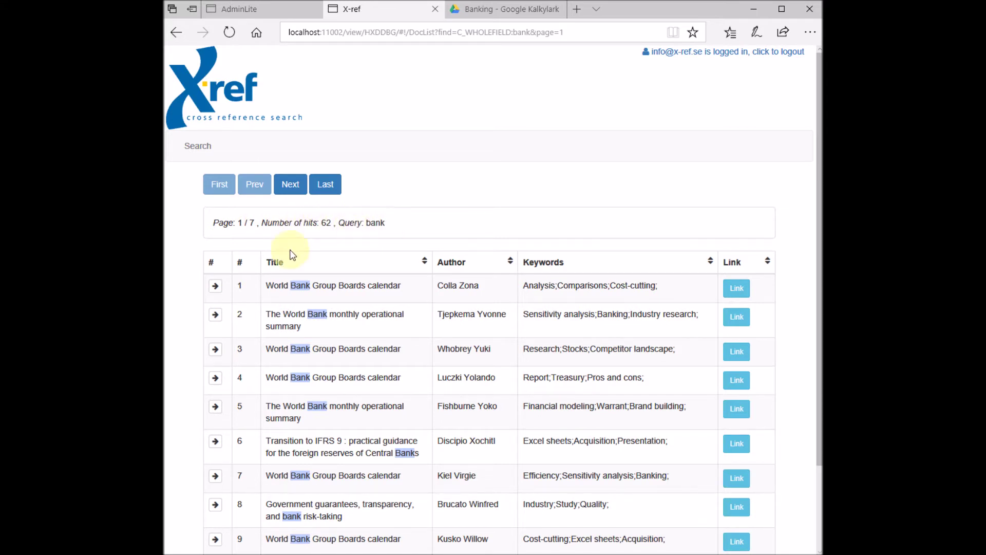
# - Advance the bank results to page 3 and check the Banking spreadsheet
pyautogui.click(290, 185)
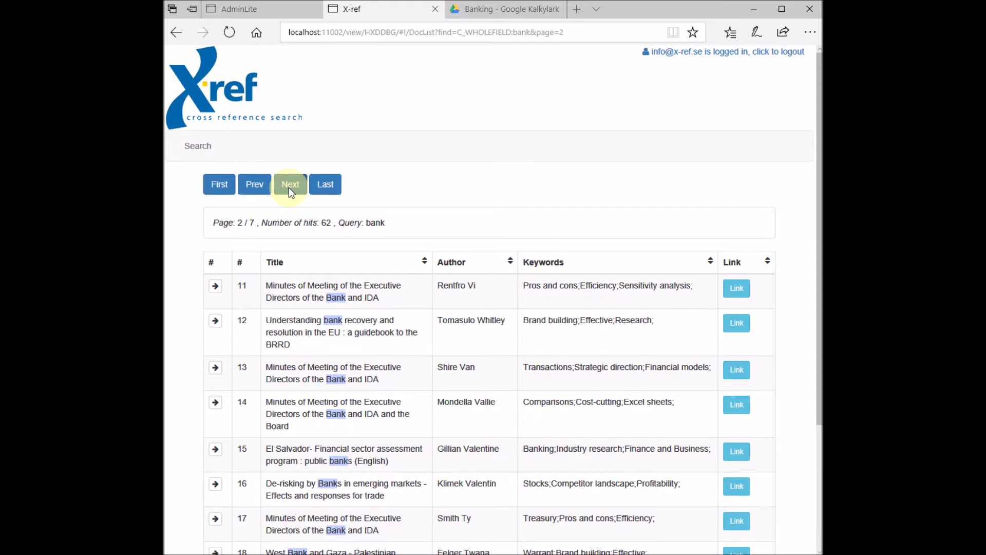
pyautogui.click(289, 185)
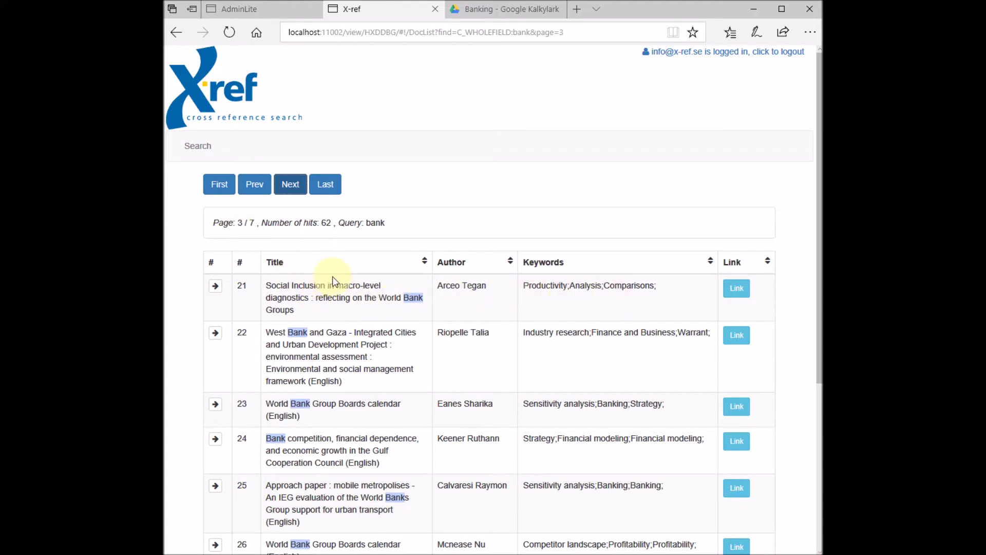
pyautogui.click(493, 12)
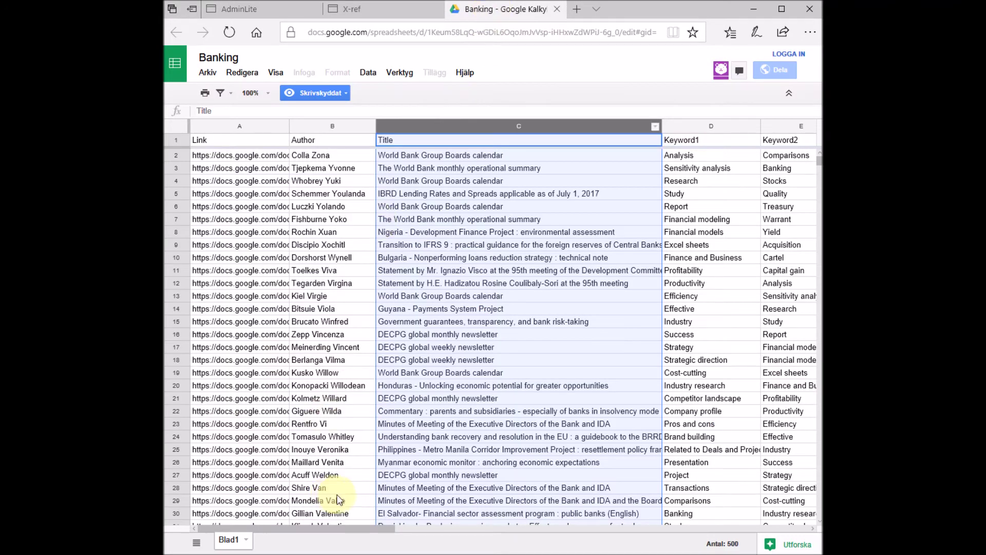
pyautogui.moveTo(335, 528); pyautogui.dragTo(544, 502)
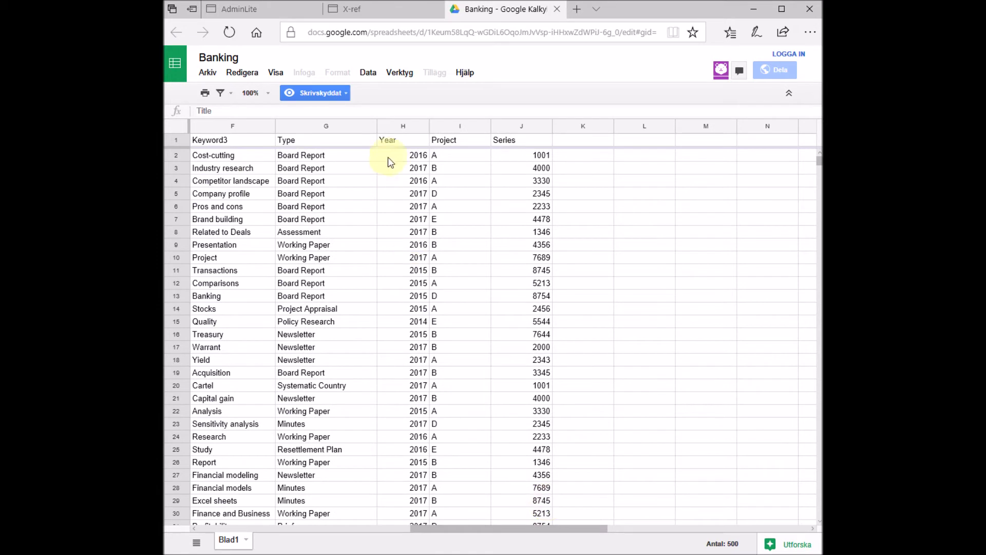
# - Open the full record for hit 21, Social Inclusion in macro-level diagnostics
pyautogui.click(383, 7)
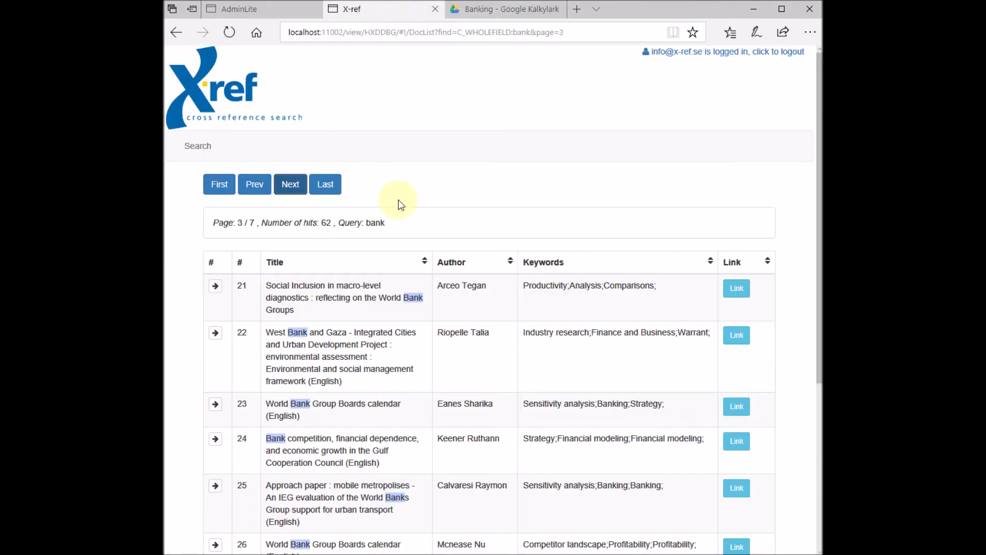
pyautogui.scroll(-2, 397, 200)
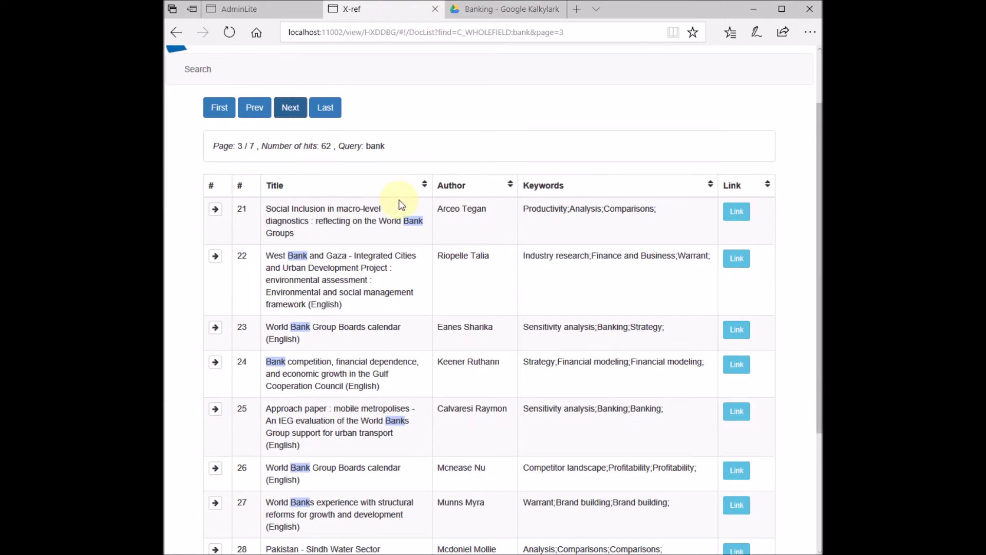
pyautogui.click(216, 209)
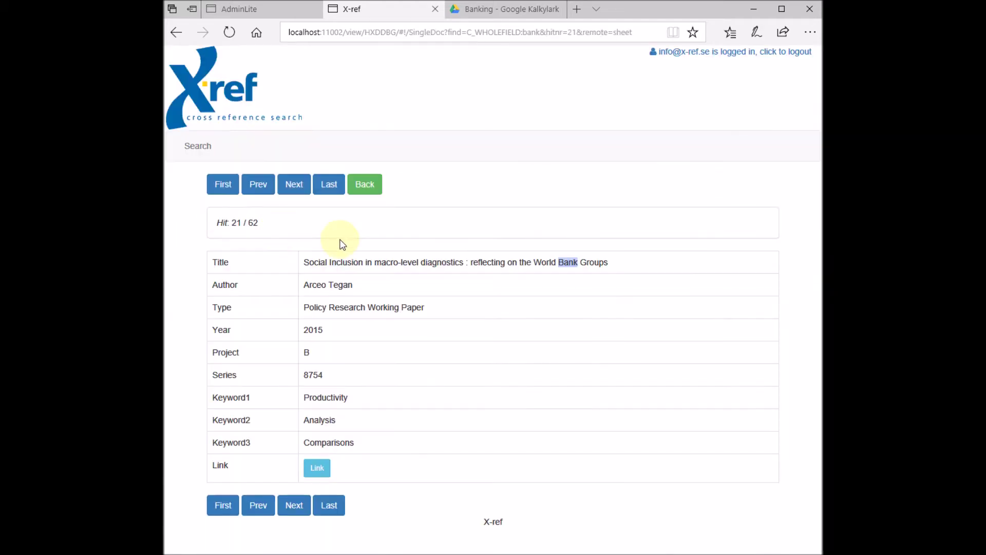
# - Go back to the page 3 results, close the Mydoc document, and open the blank Search form
pyautogui.click(368, 186)
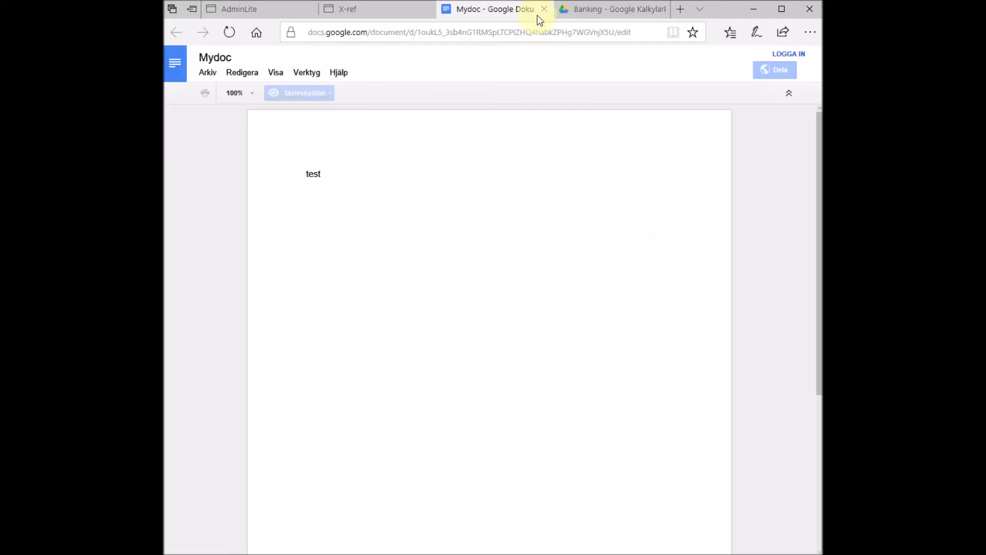
pyautogui.click(545, 9)
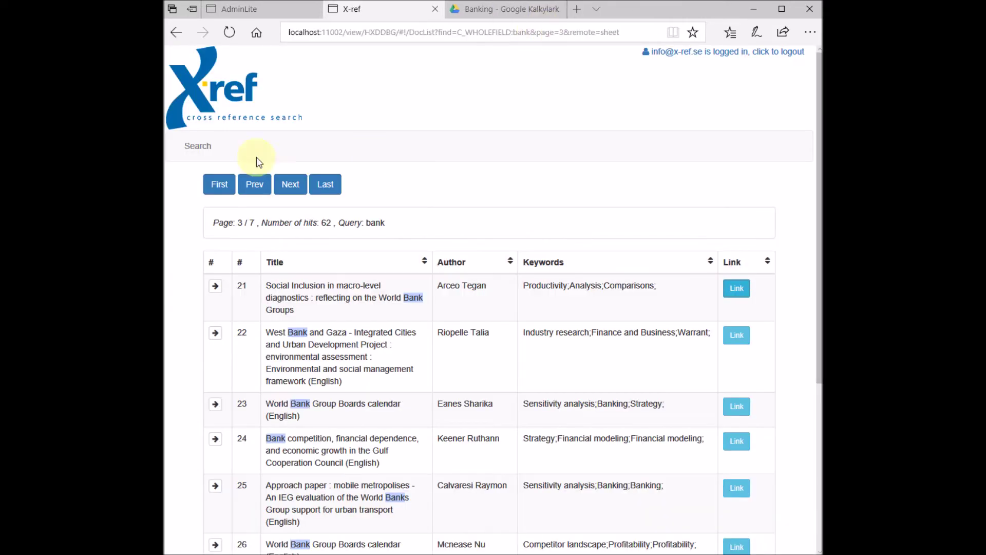
pyautogui.click(207, 147)
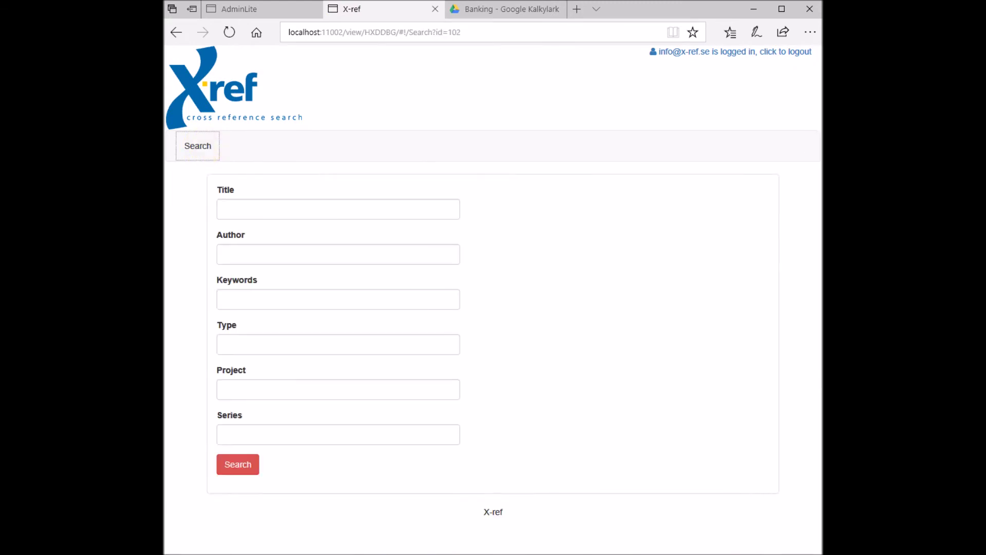
# - Search by author 'Setter Ceola', picked from the 'se' suggestions, then return to the blank form
pyautogui.click(318, 258)
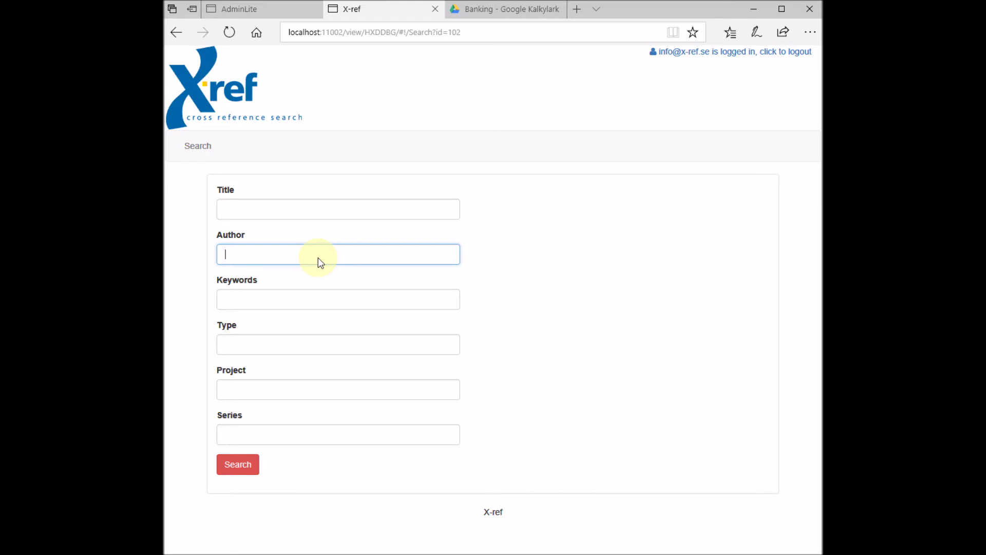
pyautogui.write('se')
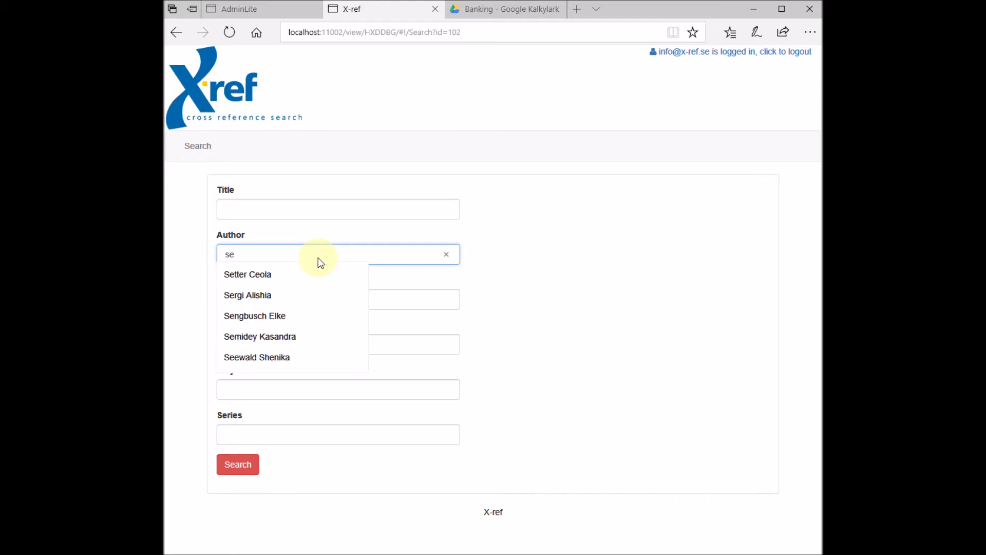
pyautogui.press('Down')
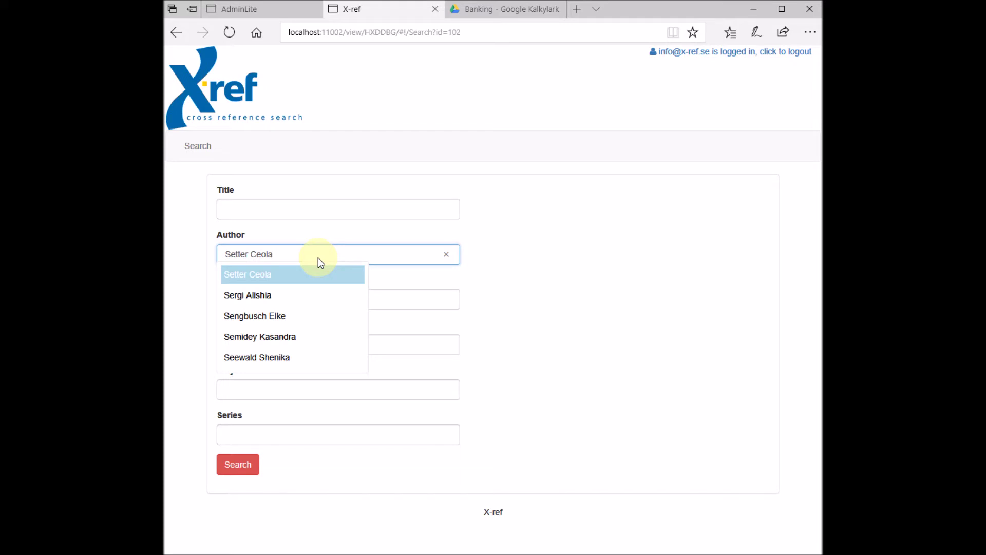
pyautogui.press('Return')
pyautogui.press('Return')
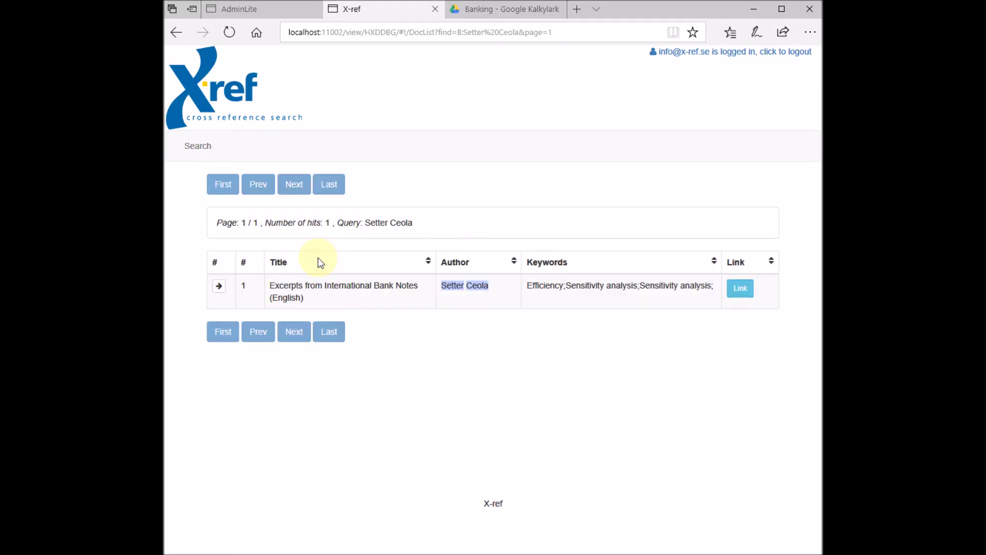
pyautogui.click(203, 146)
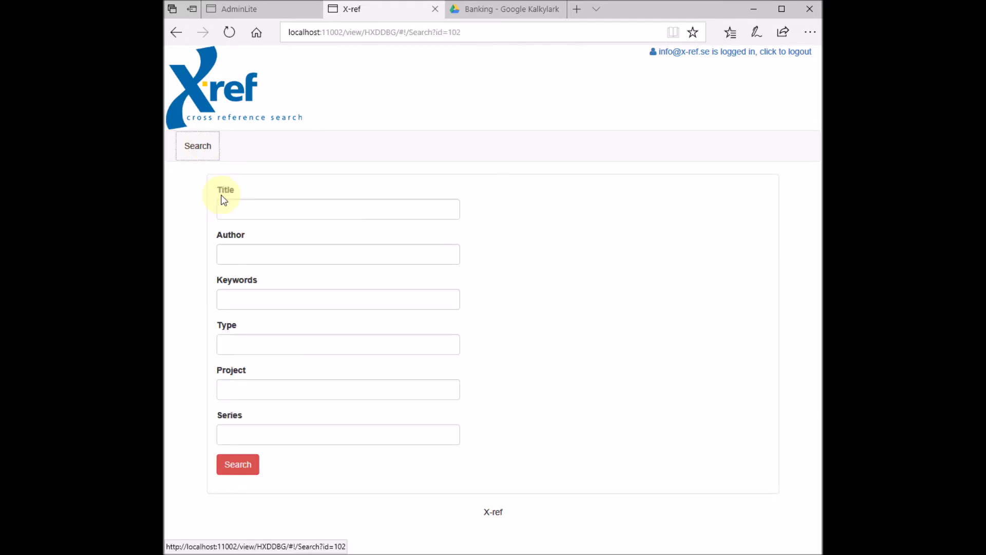
# - Run a keyword search for 'Competitor landscape' (28 hits), then return to the blank form
pyautogui.click(247, 304)
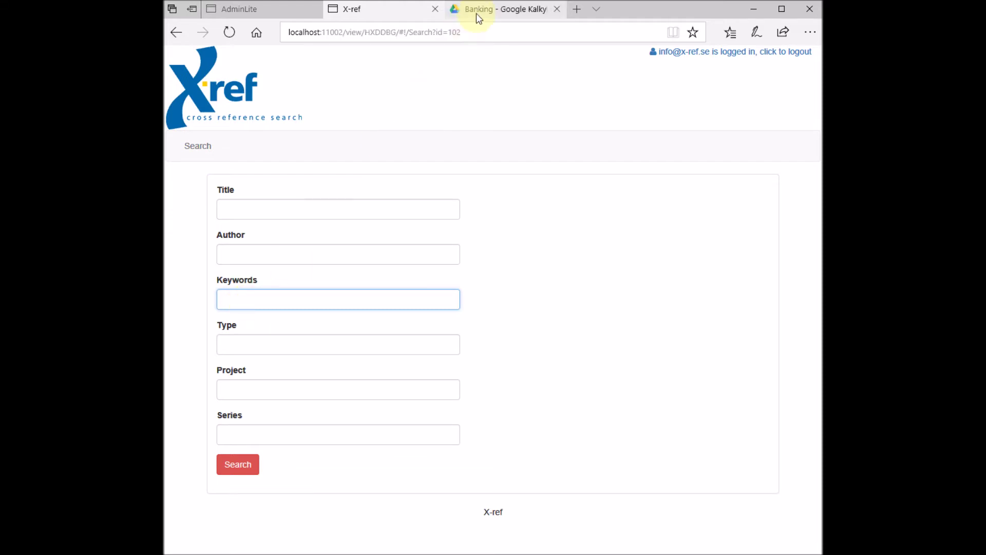
pyautogui.click(491, 11)
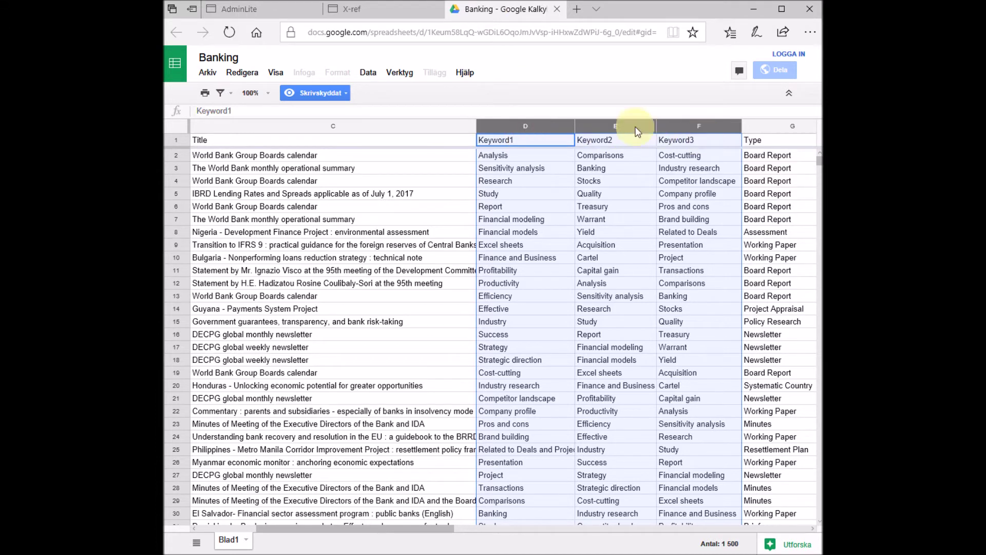
pyautogui.click(377, 7)
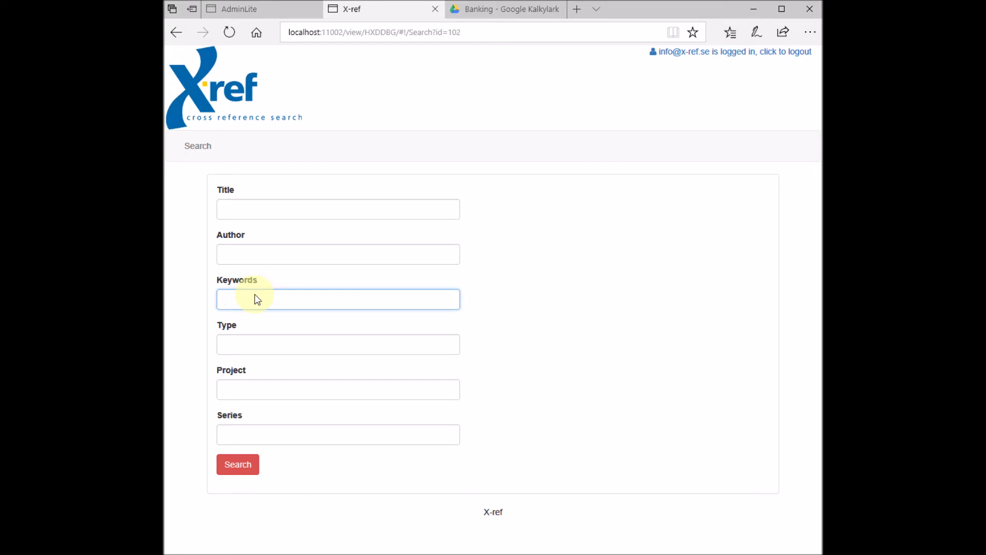
pyautogui.write('co')
pyautogui.press('Down')
pyautogui.press('Down')
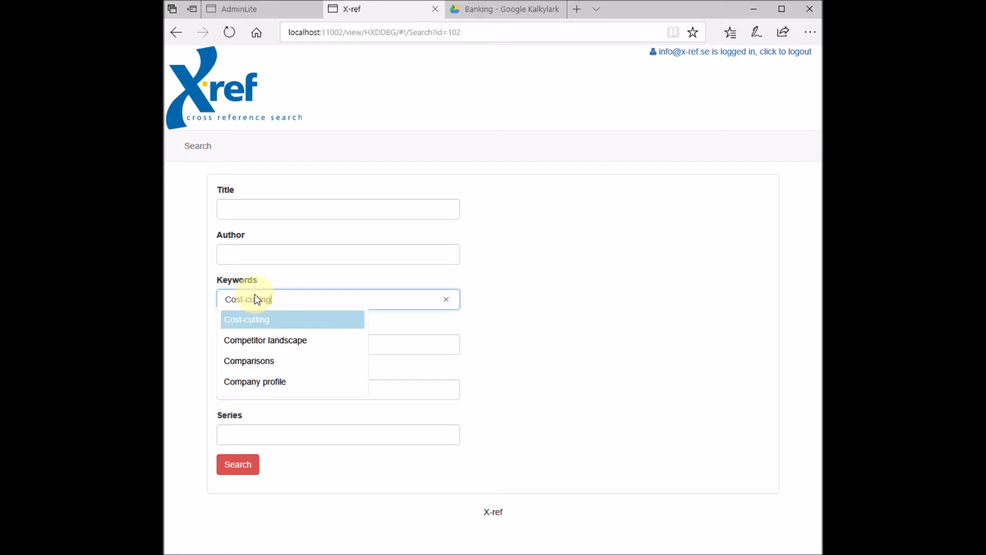
pyautogui.press('Return')
pyautogui.press('Return')
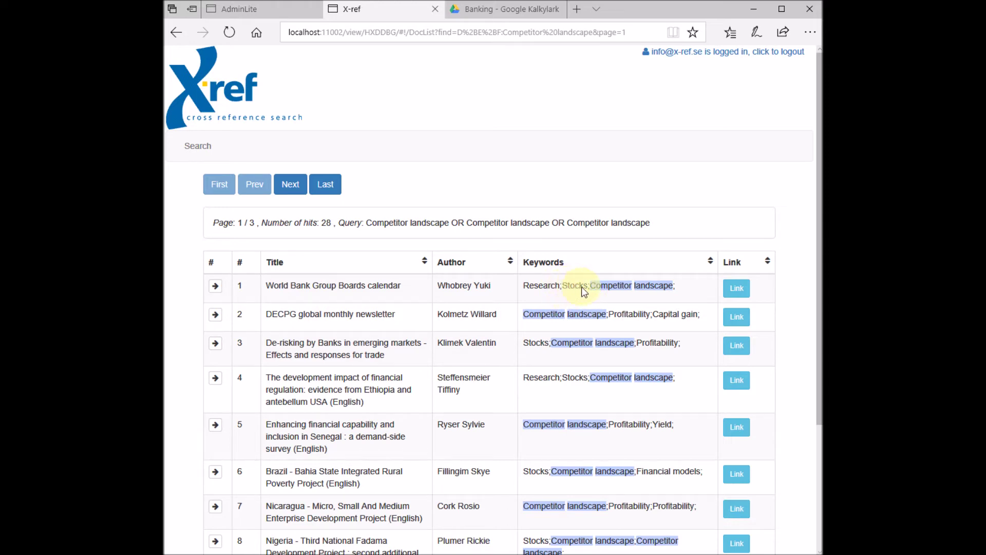
pyautogui.click(215, 149)
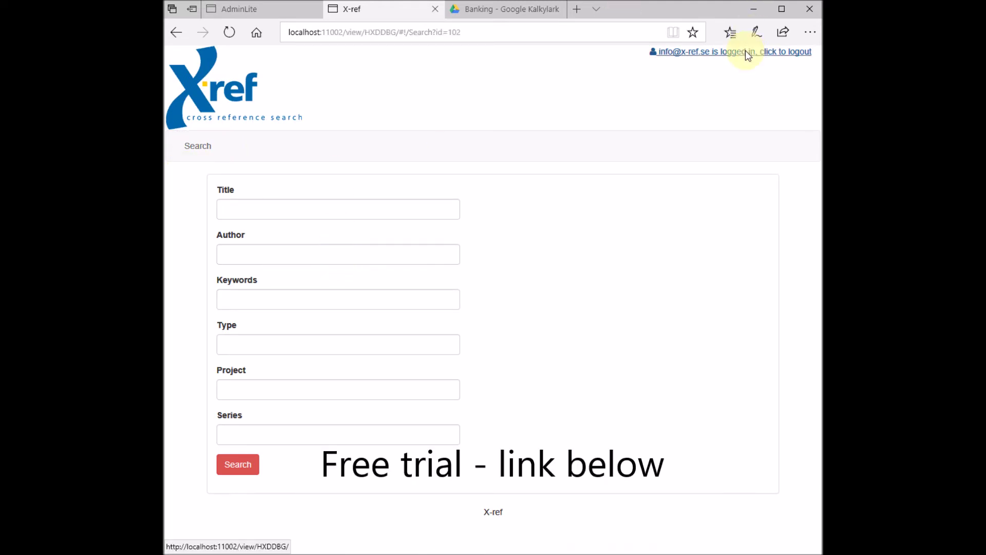
# - Compare the AdminLite Settings sheet ID with the Banking sheet URL, then list the Templates
pyautogui.click(267, 15)
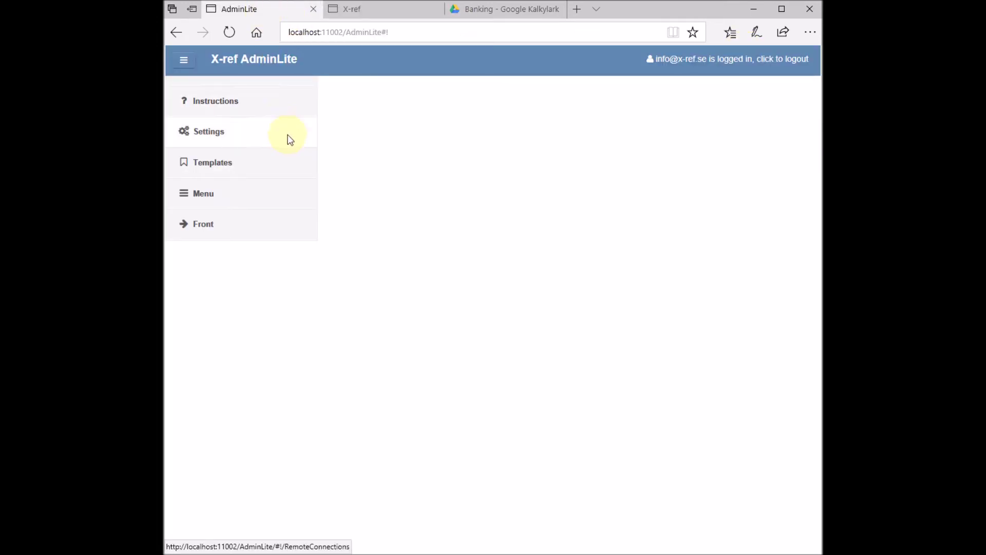
pyautogui.click(217, 134)
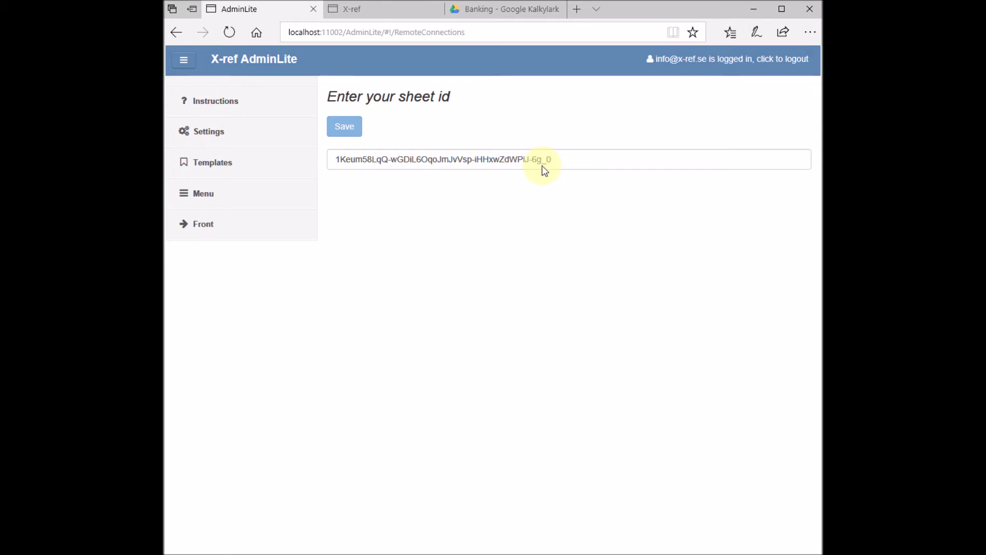
pyautogui.click(497, 8)
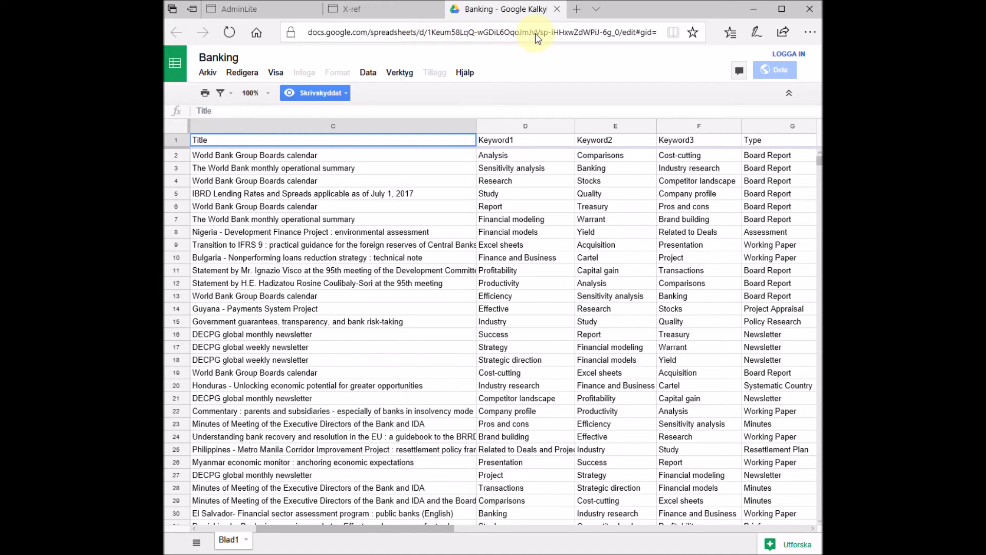
pyautogui.click(276, 11)
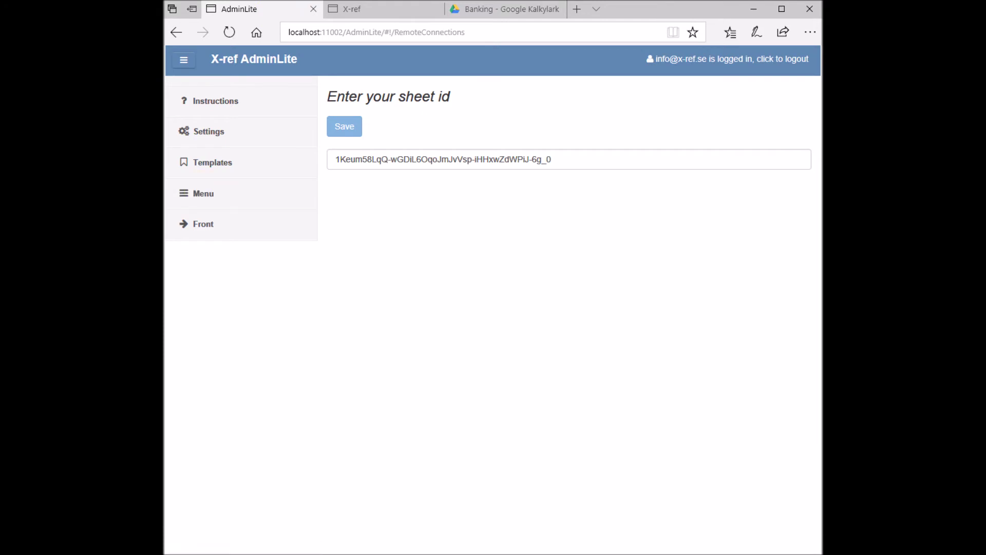
pyautogui.click(202, 161)
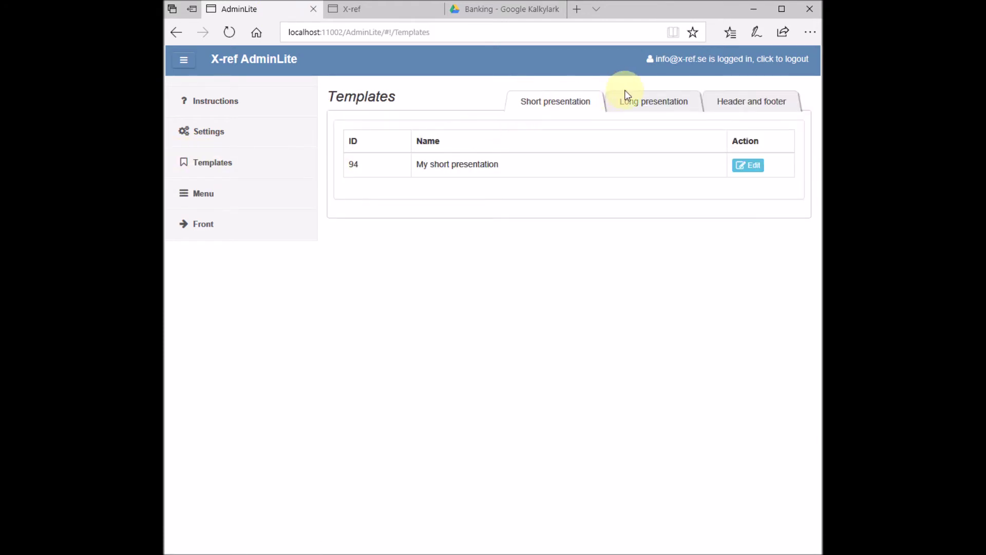
# - Compare the Long and Short presentation tabs, then edit template 94, My short presentation
pyautogui.click(638, 101)
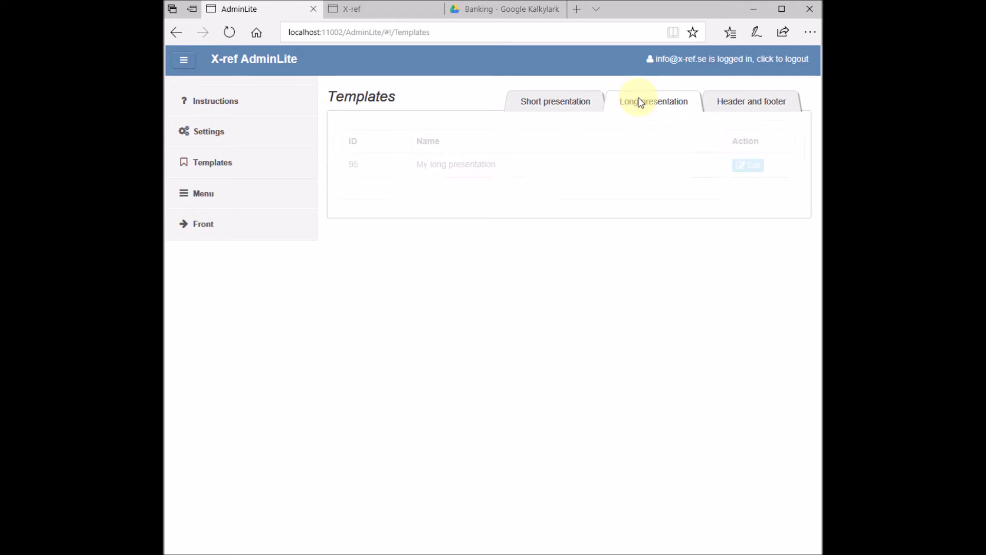
pyautogui.click(575, 103)
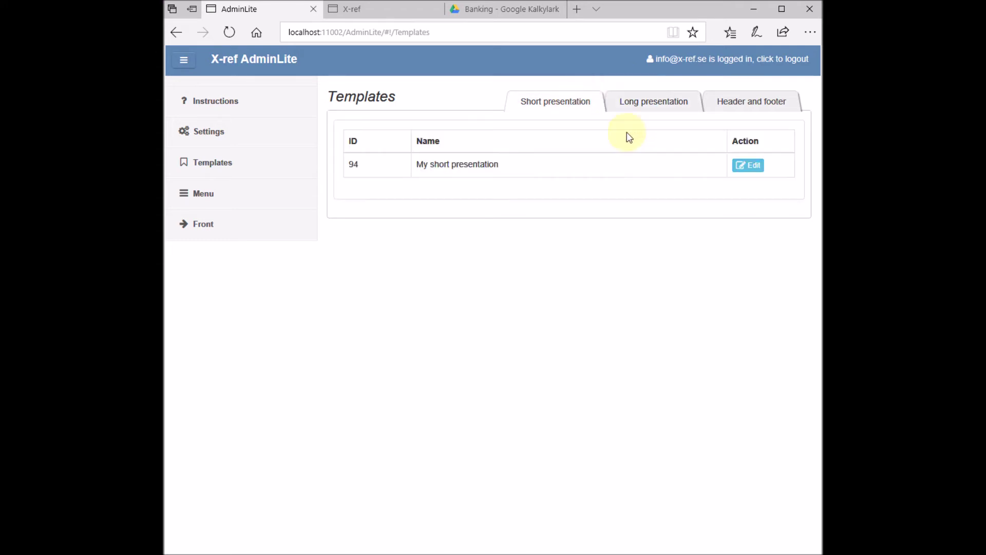
pyautogui.click(381, 11)
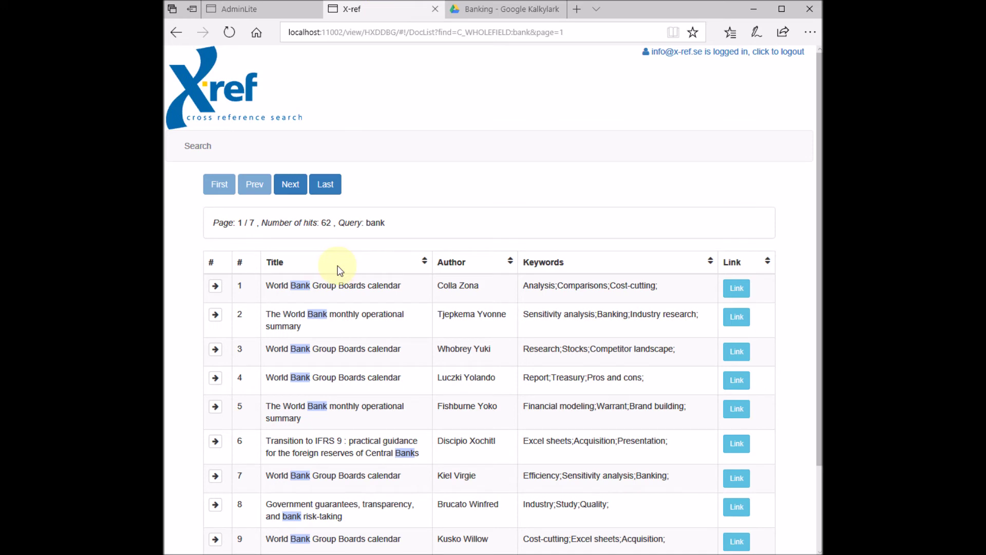
pyautogui.click(247, 8)
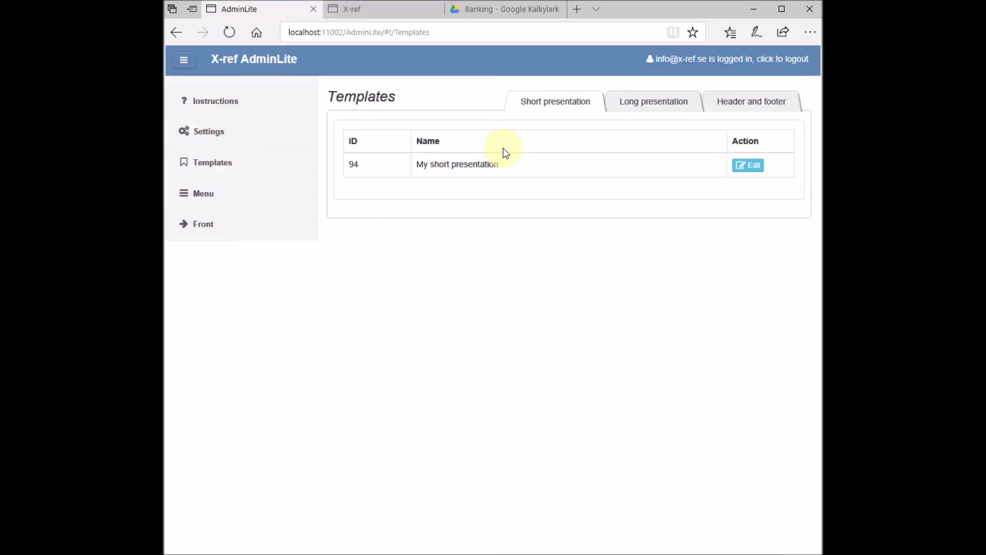
pyautogui.click(740, 166)
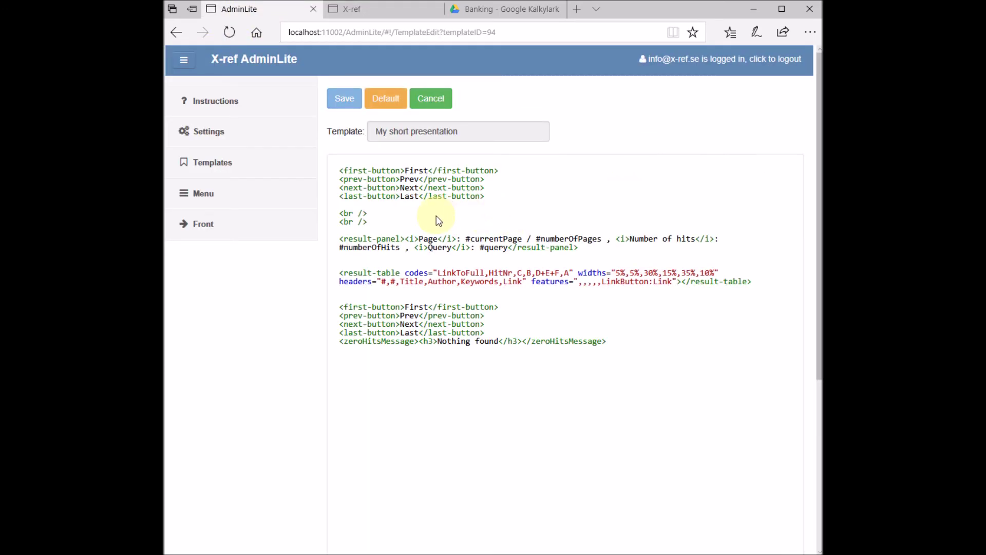
# - Insert <h3>Hello</h3> after the second <br />, save, and reload the results to see Hello
pyautogui.press('Return')
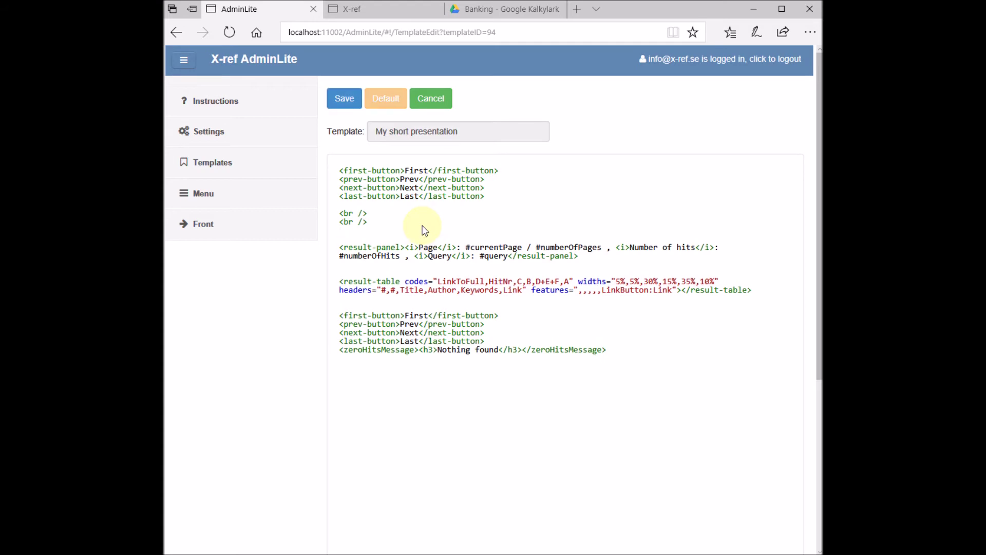
pyautogui.write('<h3>Hello</h3>')
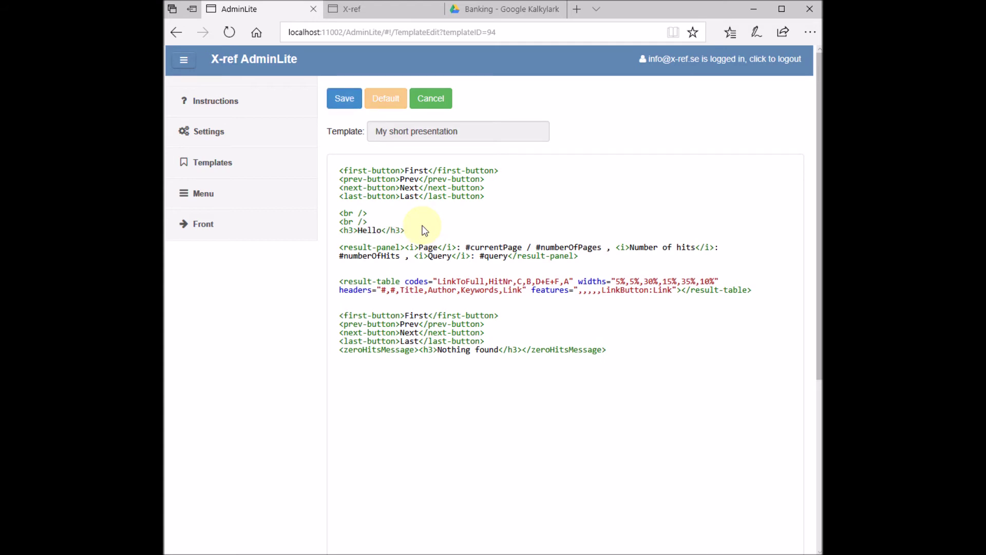
pyautogui.click(351, 104)
pyautogui.click(357, 10)
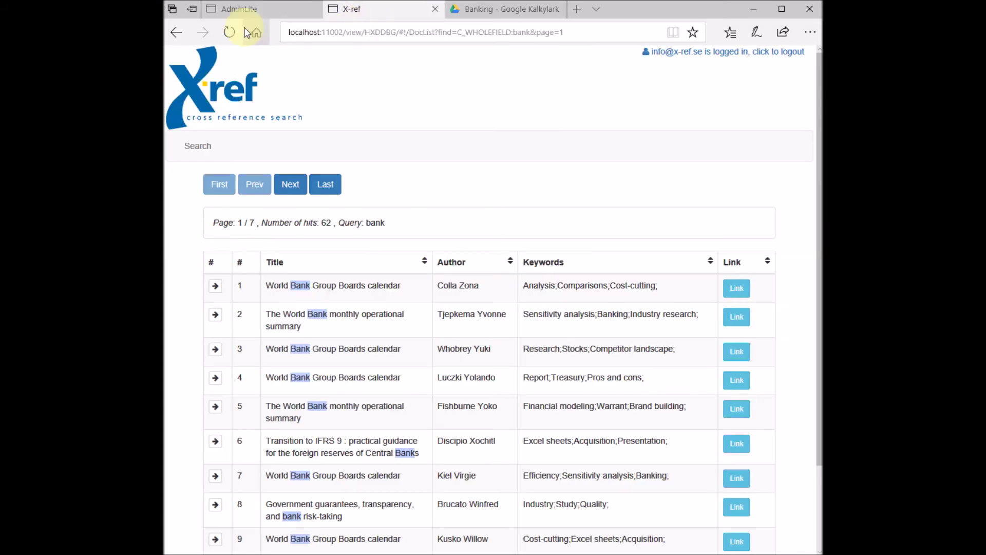
pyautogui.click(230, 32)
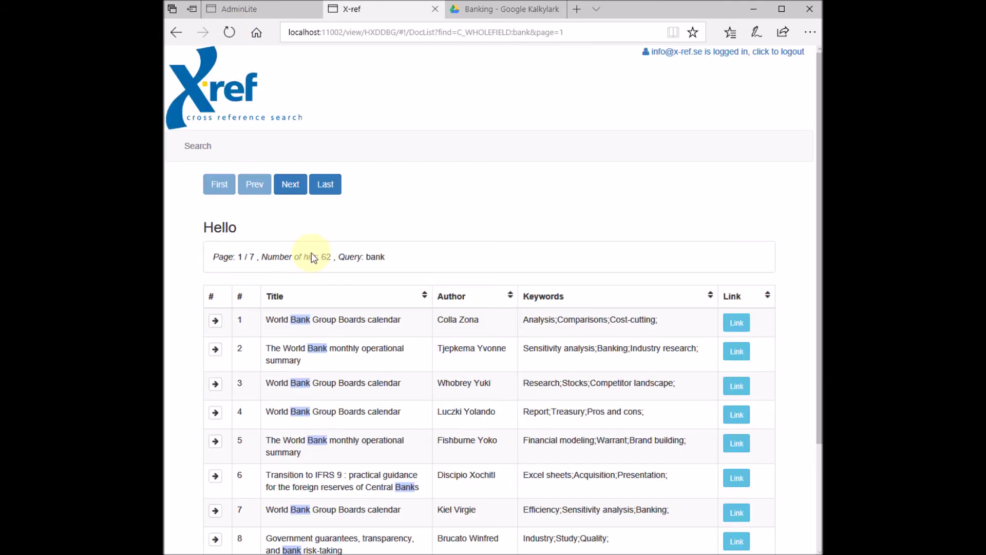
pyautogui.click(261, 11)
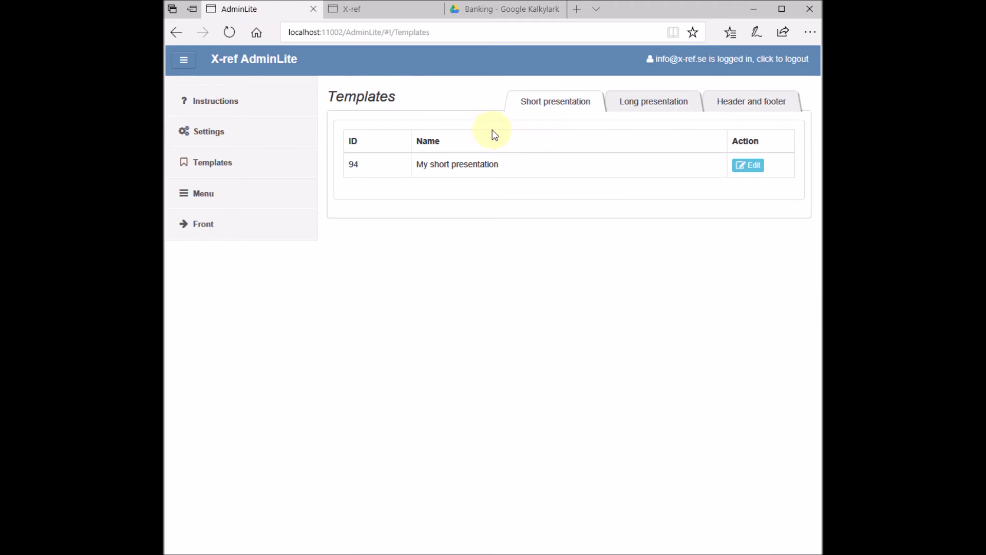
# - Reopen My short presentation and compare its LinkToFull,HitNr,C,B,D+E+F,A codes with the Banking columns
pyautogui.click(743, 165)
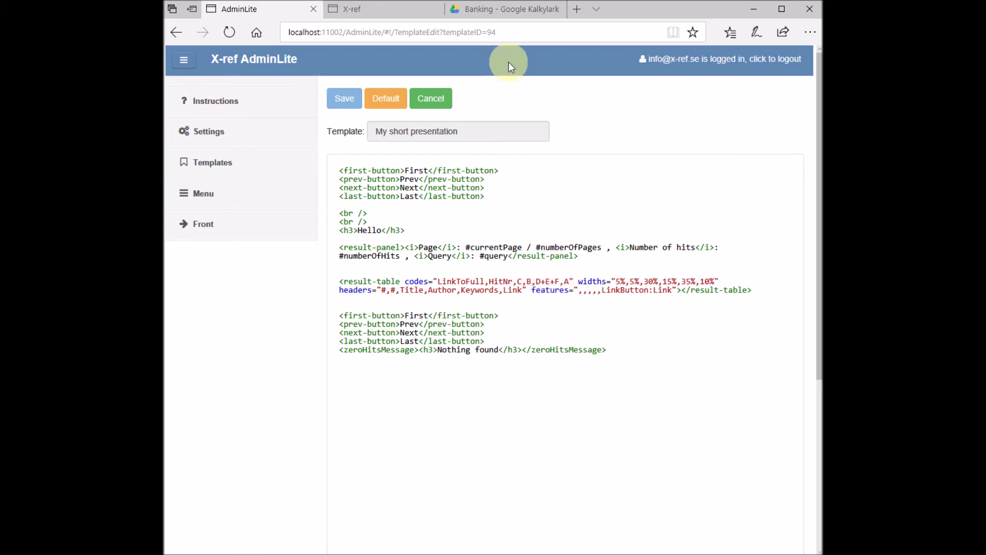
pyautogui.click(509, 15)
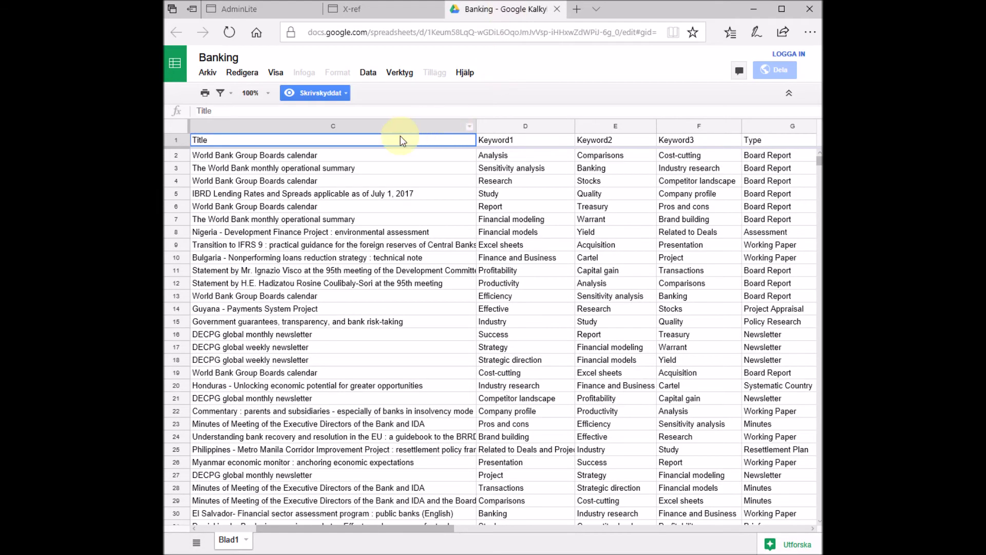
pyautogui.click(278, 15)
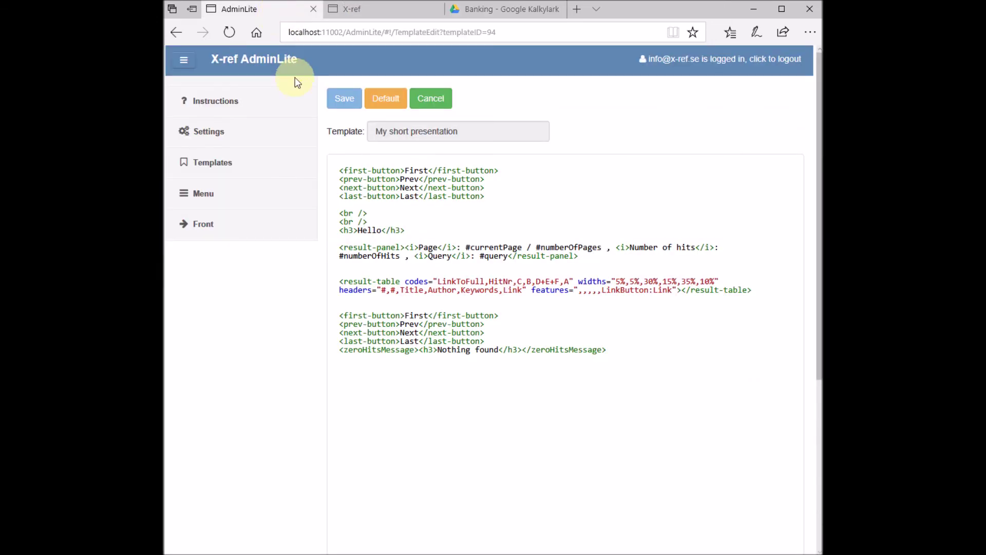
# - Open the My long presentation result template from the Long presentation tab for editing
pyautogui.click(248, 168)
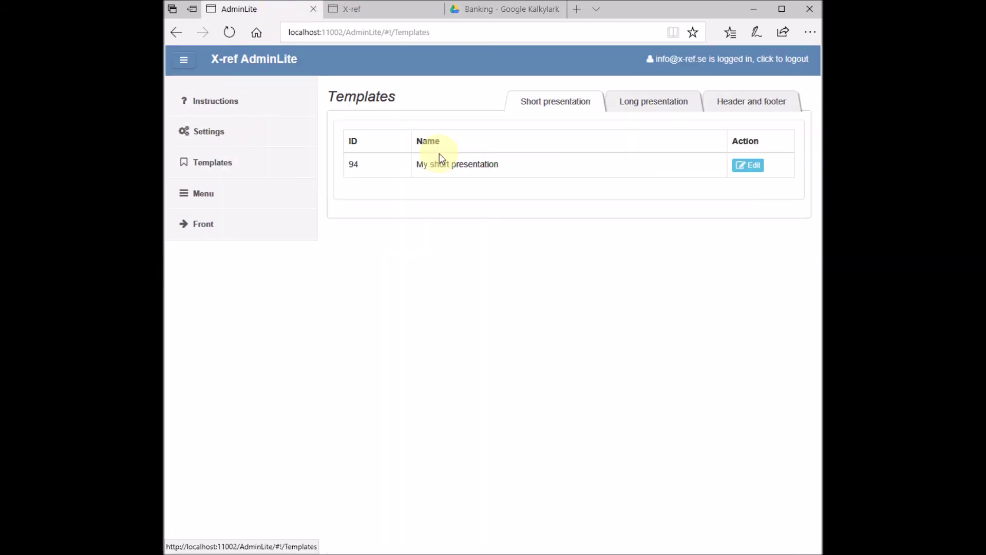
pyautogui.click(643, 110)
pyautogui.click(743, 165)
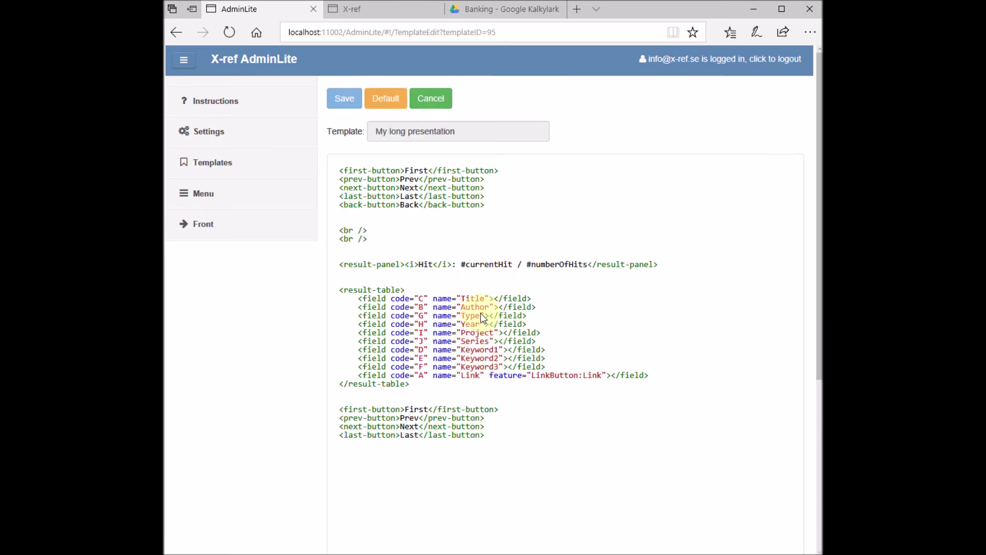
# - Check hit 2's full details in the live 'bank' search results, then return to the menu editor
pyautogui.click(372, 9)
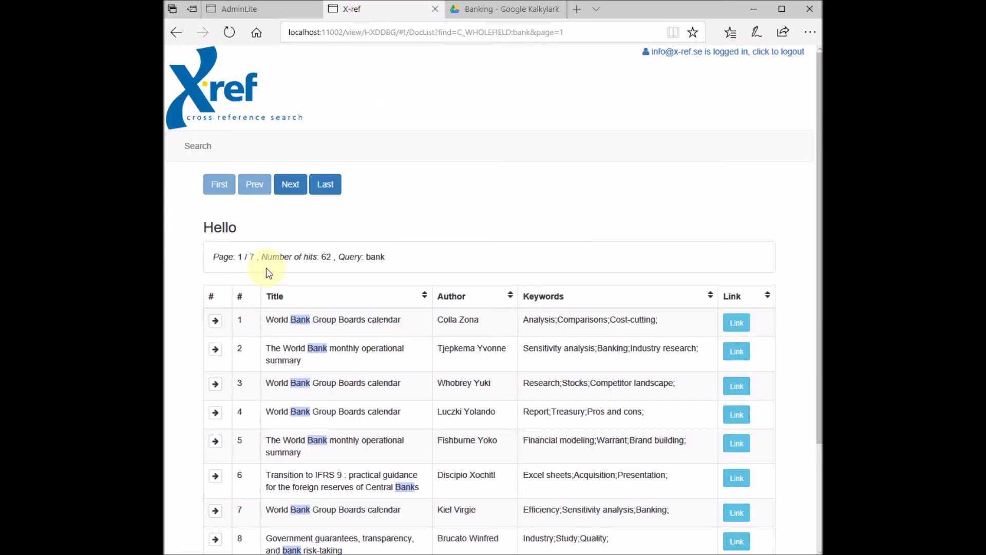
pyautogui.click(216, 350)
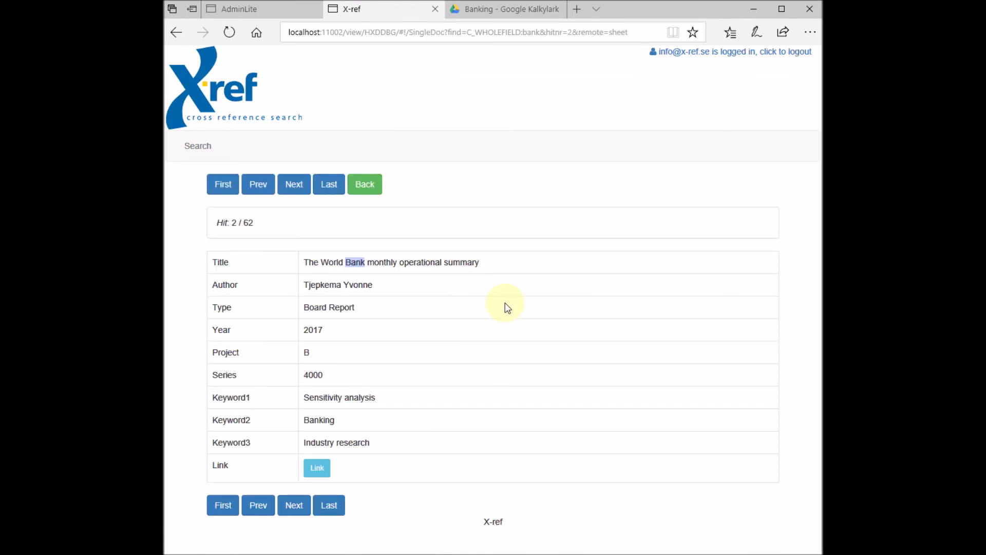
pyautogui.click(264, 11)
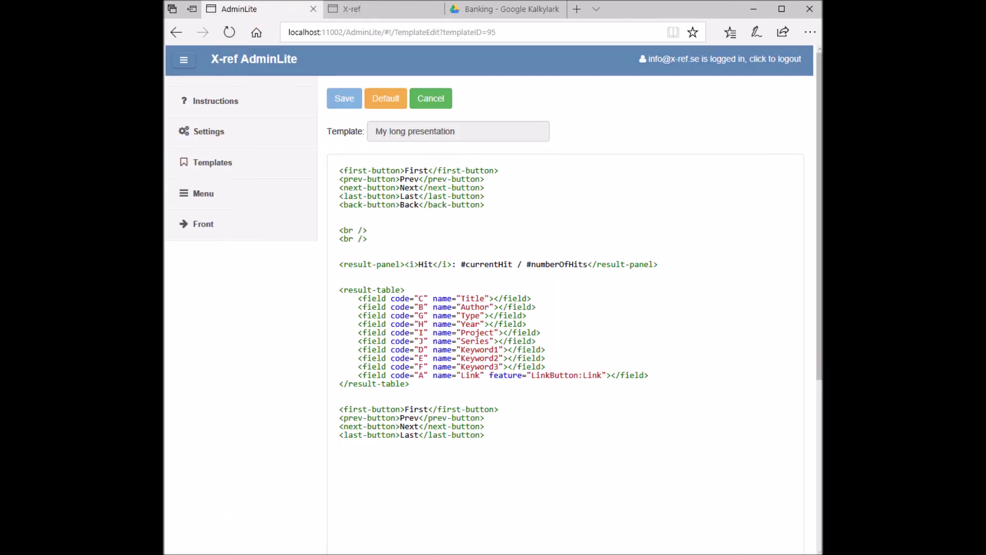
pyautogui.click(217, 196)
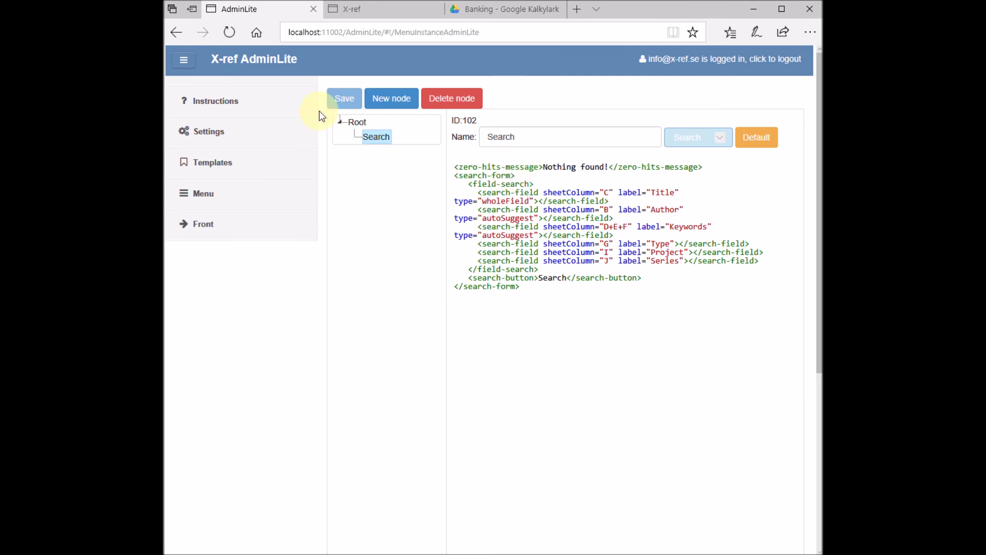
# - Collapse the AdminLite sidebar to icons and compare with the live site's search form
pyautogui.click(188, 58)
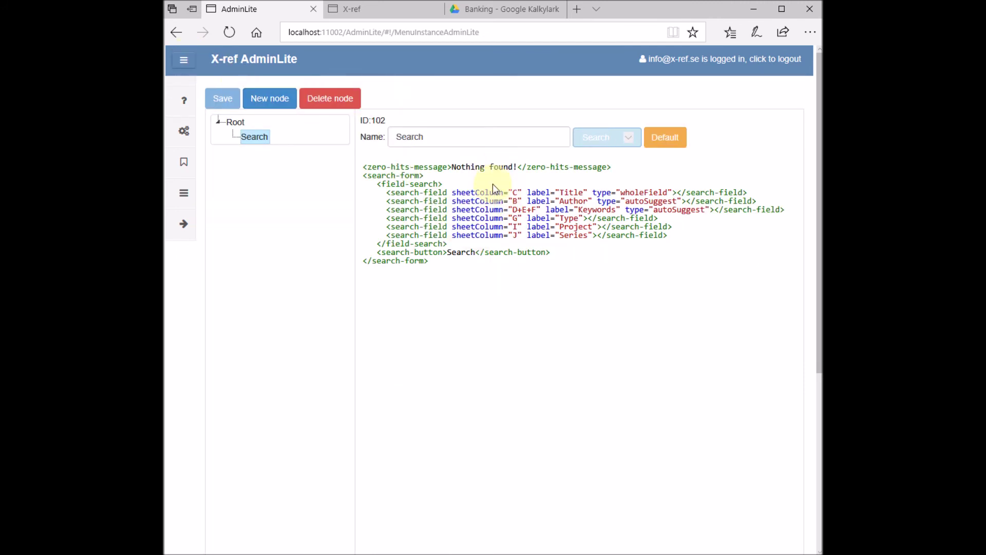
pyautogui.click(368, 11)
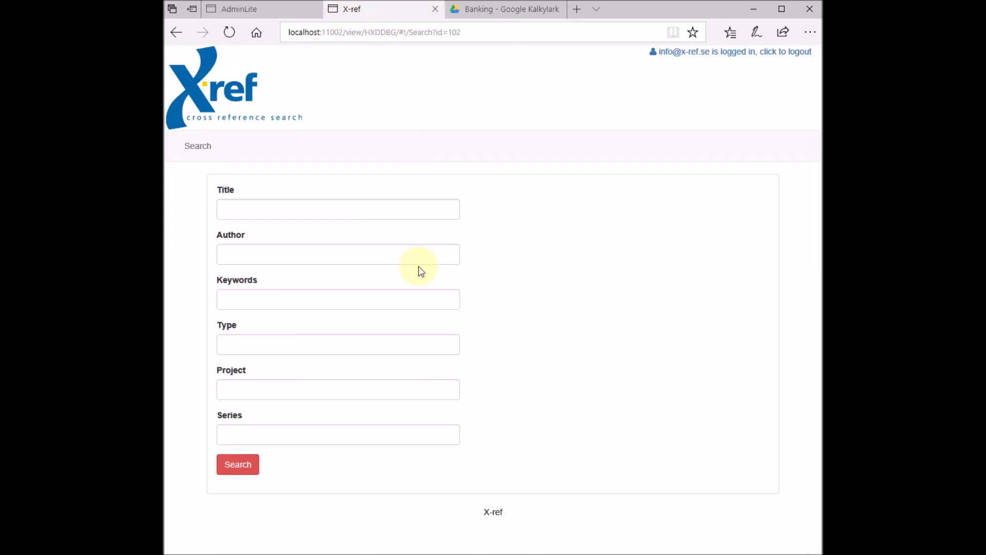
pyautogui.click(273, 11)
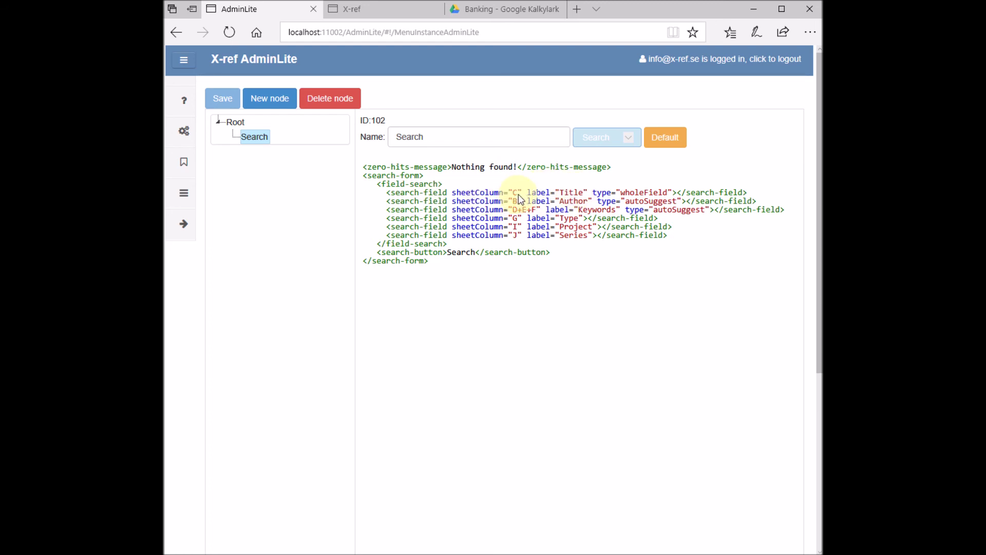
# - Add a Web page menu item named 'Hello' under the Root node and save it
pyautogui.click(237, 122)
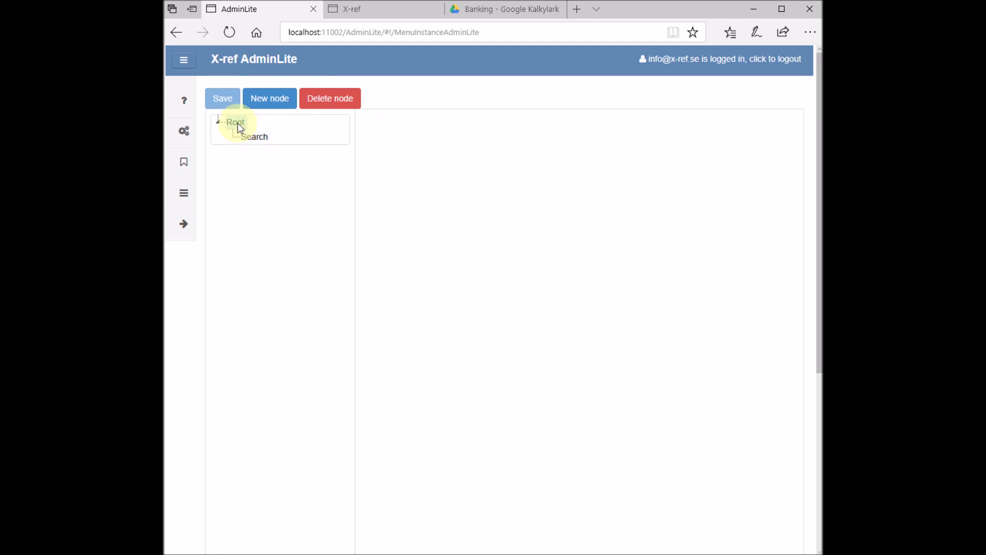
pyautogui.click(270, 98)
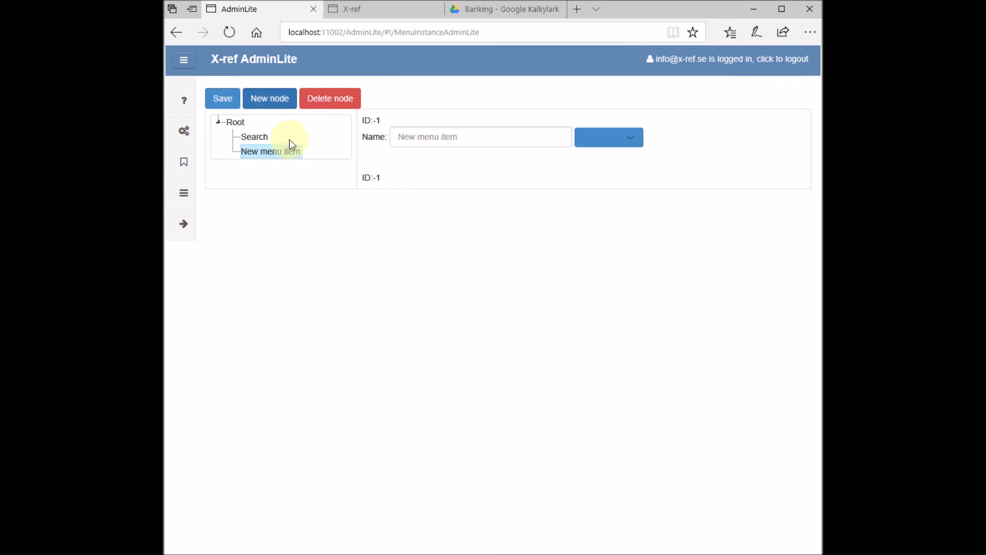
pyautogui.click(425, 146)
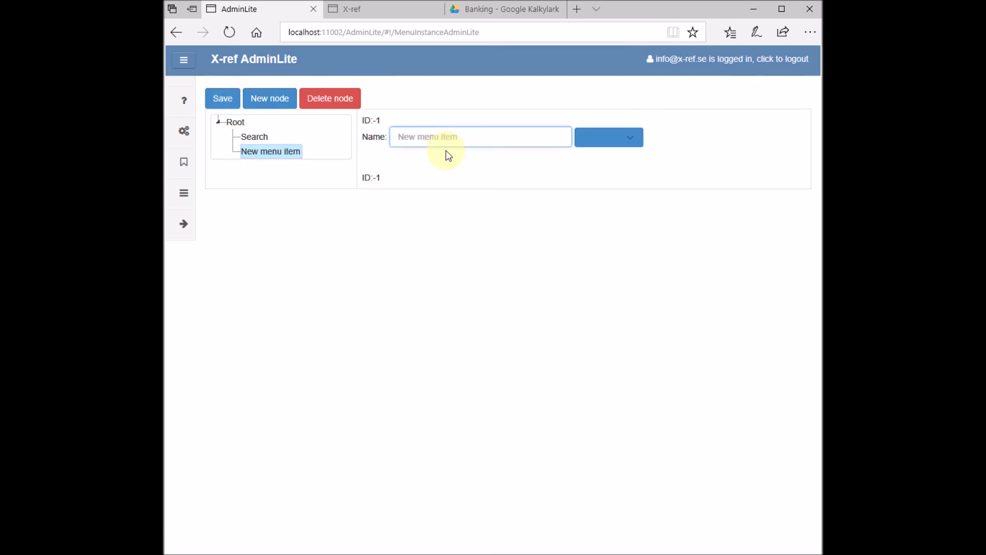
pyautogui.click(612, 138)
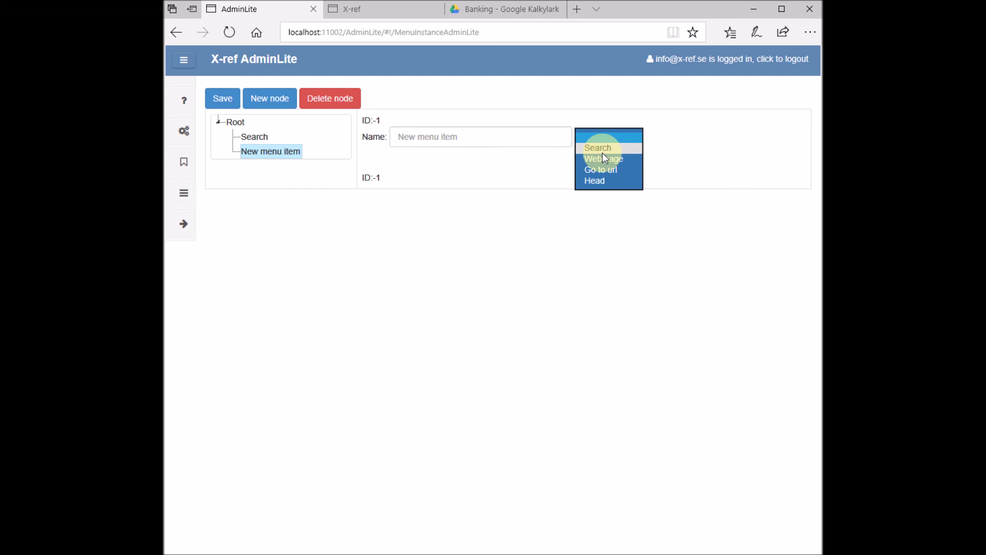
pyautogui.click(603, 159)
pyautogui.click(509, 136)
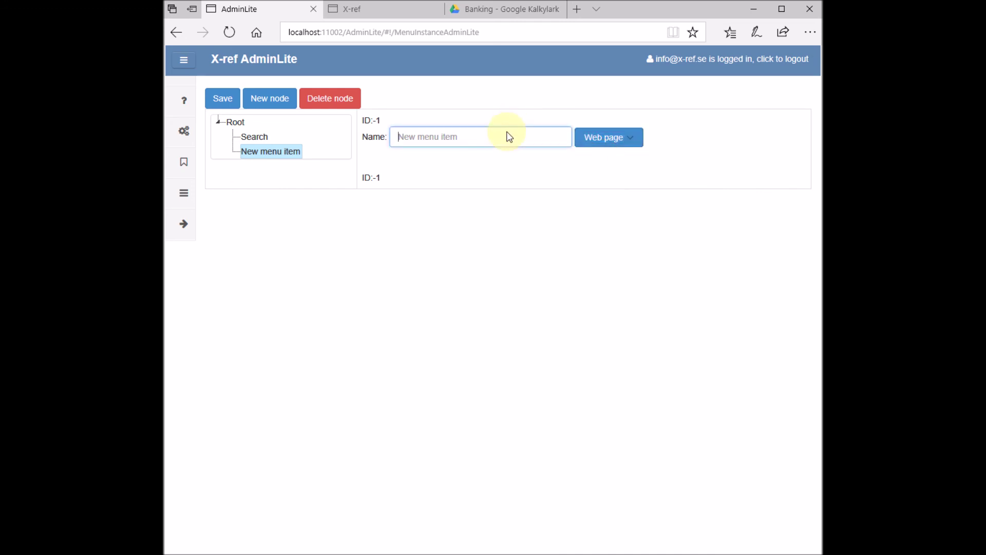
pyautogui.write('Hello')
pyautogui.click(218, 100)
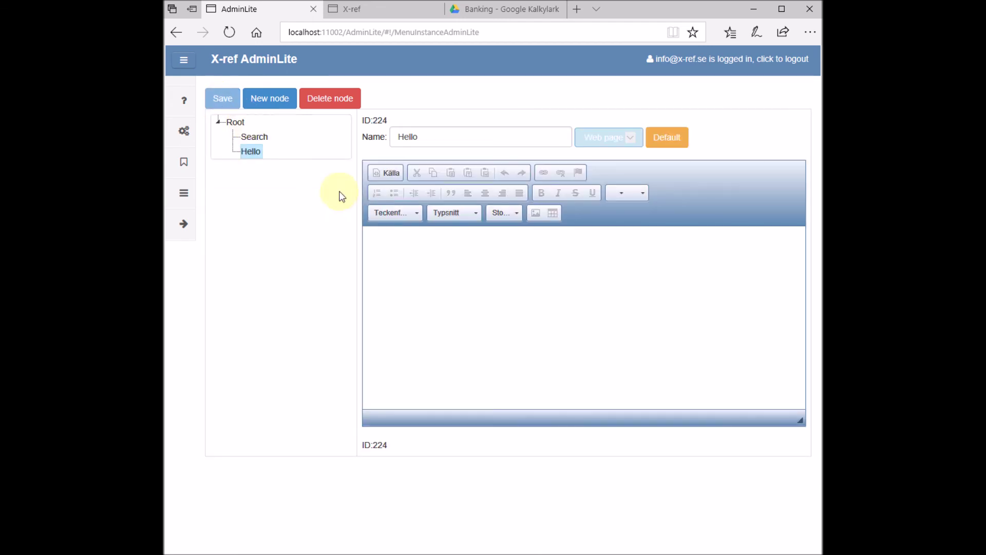
# - Give the Hello page the text 'hello', save it, and reload the live site to show the link
pyautogui.click(409, 245)
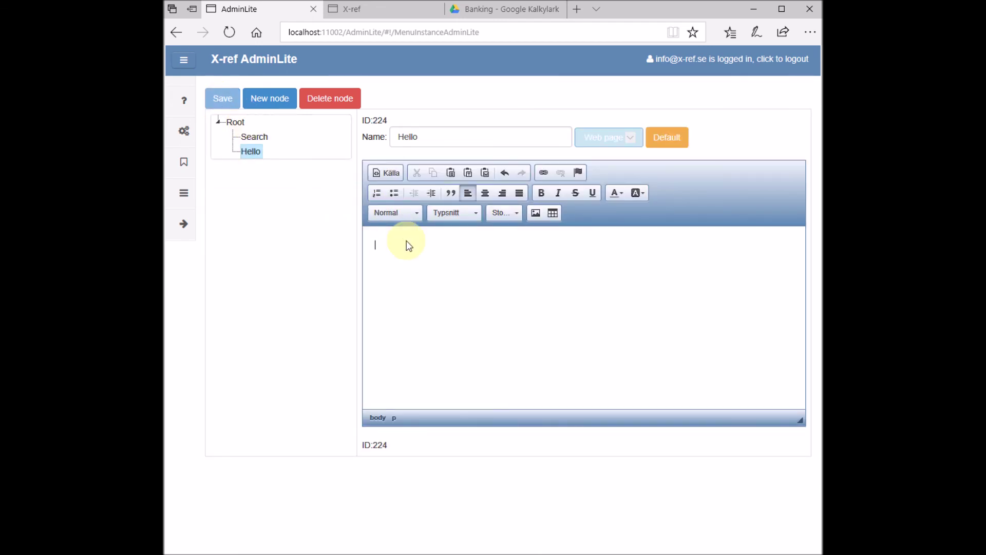
pyautogui.write('hek')
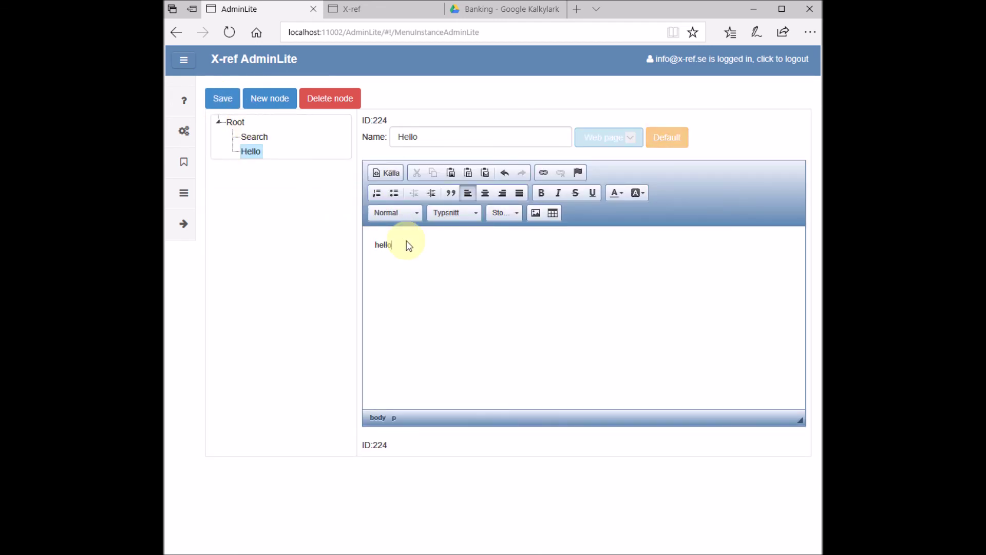
pyautogui.click(221, 102)
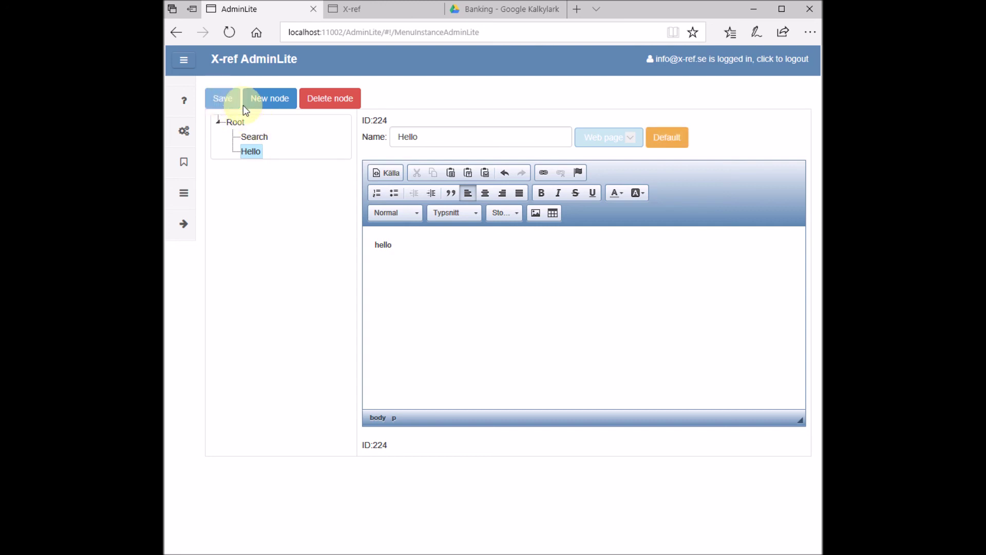
pyautogui.click(382, 7)
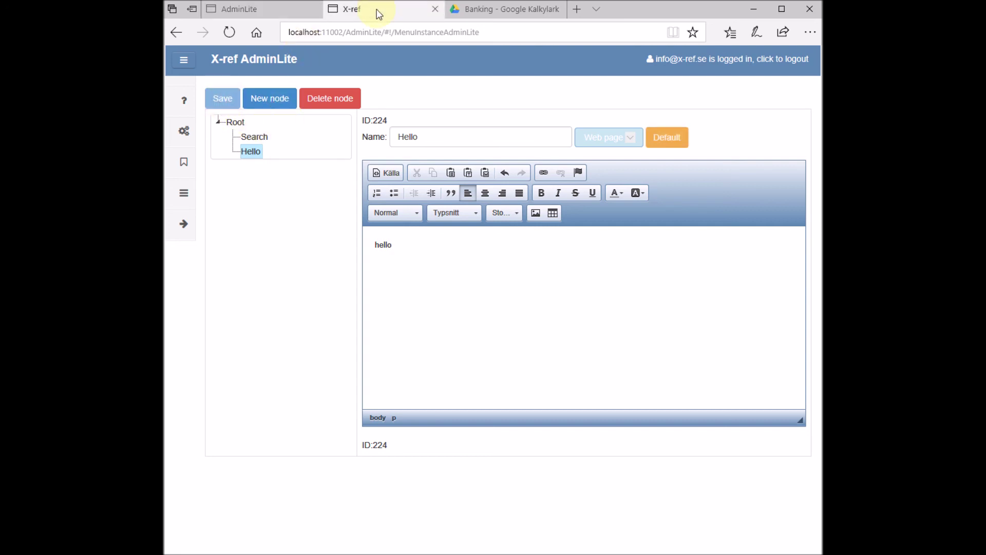
pyautogui.click(231, 33)
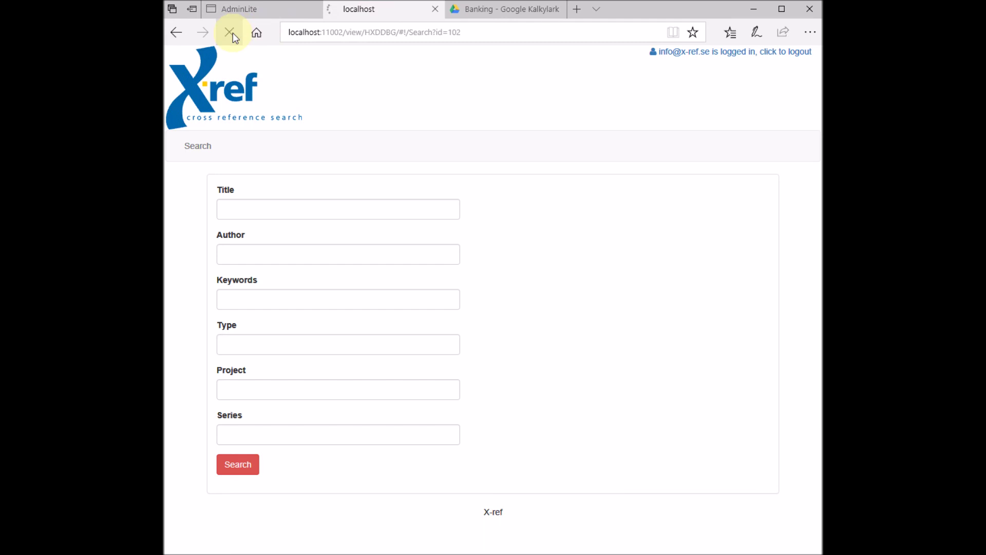